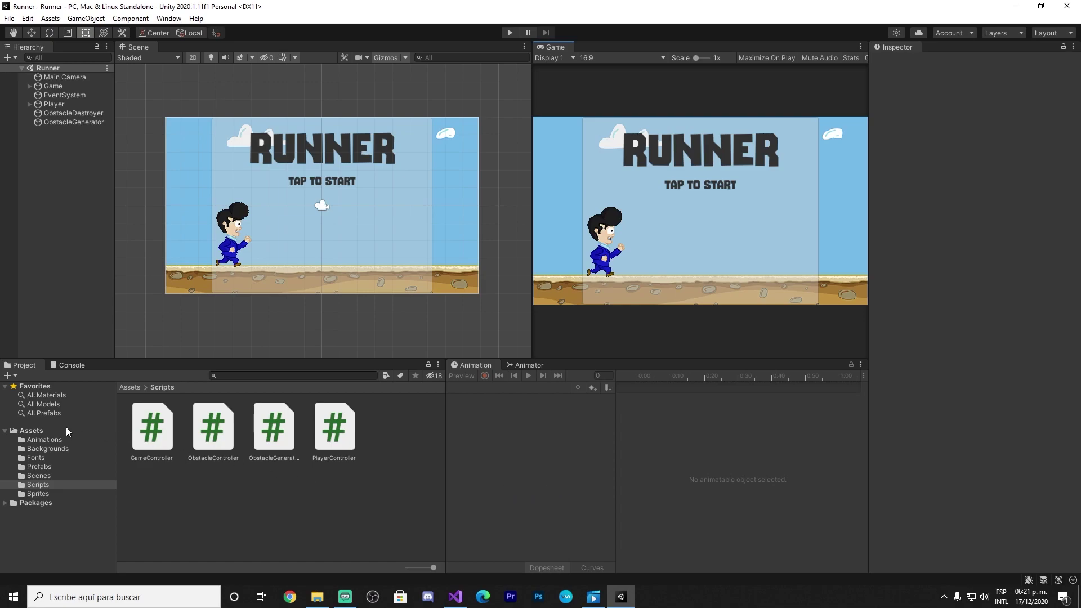
# Select the Assets root in the Project window, then bring up File Explorer from the taskbar
pyautogui.click(44, 431)
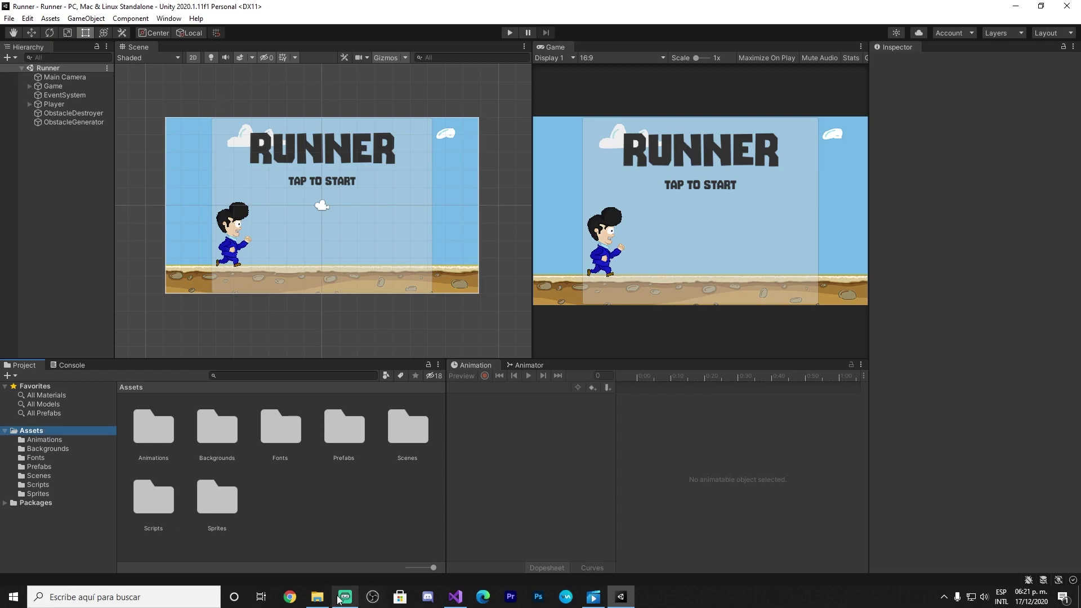
pyautogui.moveTo(317, 597)
# Resize the Explorer Assets window so Unity shows behind it, and clear the folder selection
pyautogui.hotkey('alt', 'Tab')
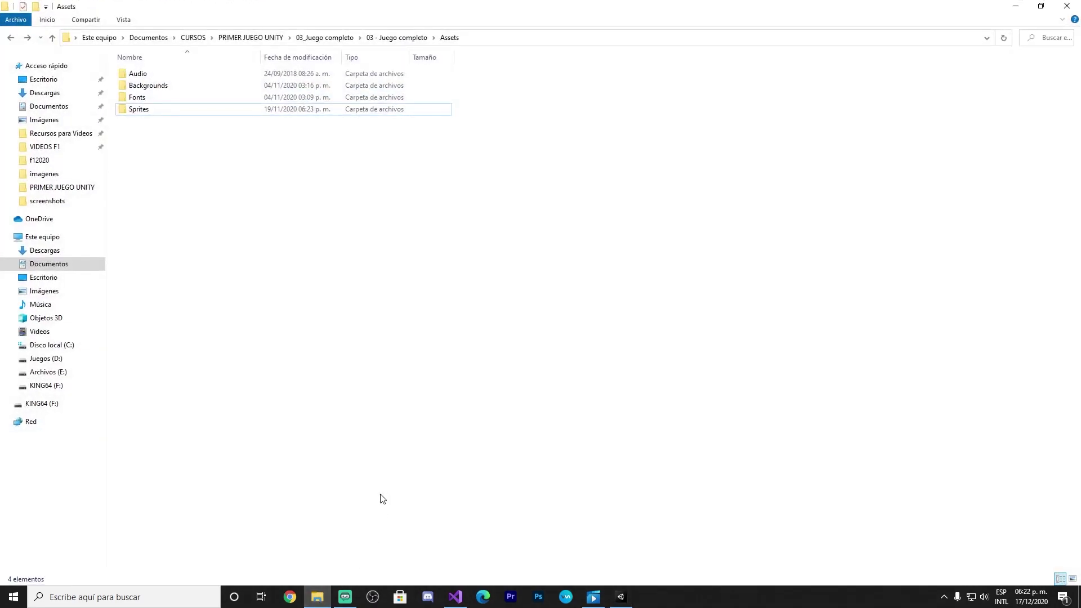
pyautogui.moveTo(434, 7)
pyautogui.mouseDown()
pyautogui.moveTo(771, 57)
pyautogui.moveTo(727, 57)
pyautogui.mouseUp()
pyautogui.keyDown('shift'); pyautogui.click(651, 130); pyautogui.keyUp('shift')
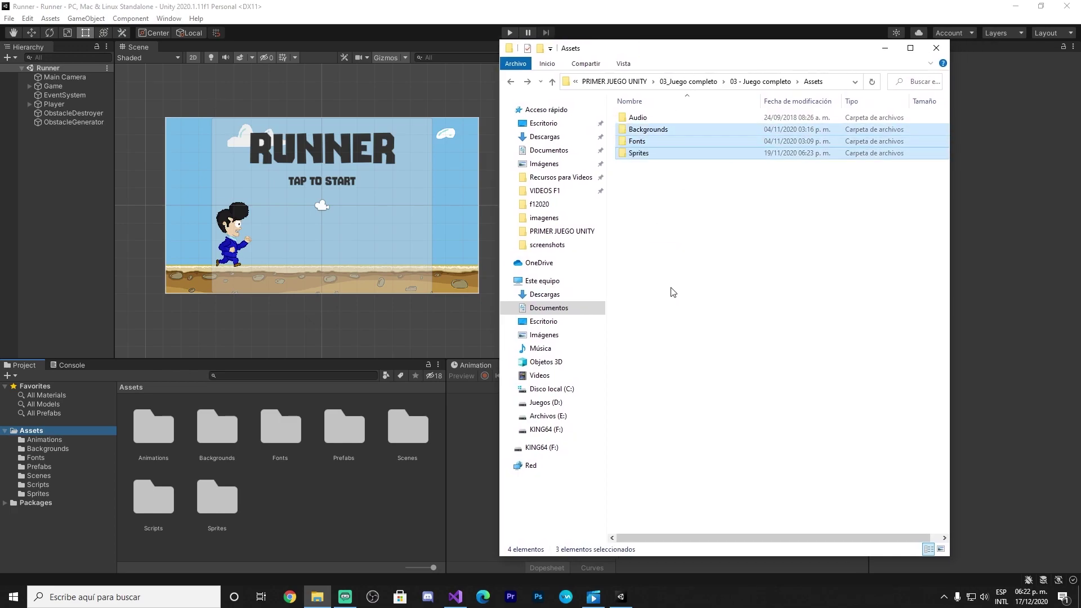
pyautogui.moveTo(721, 294)
pyautogui.mouseDown()
pyautogui.moveTo(645, 173)
pyautogui.moveTo(675, 113)
pyautogui.mouseUp()
pyautogui.click(642, 153)
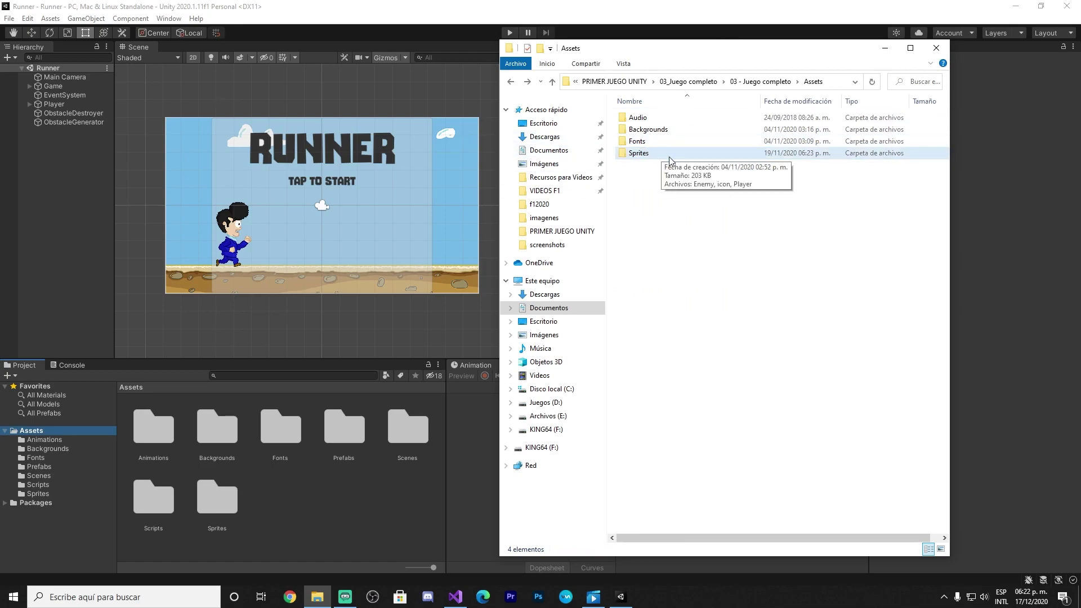
pyautogui.click(669, 250)
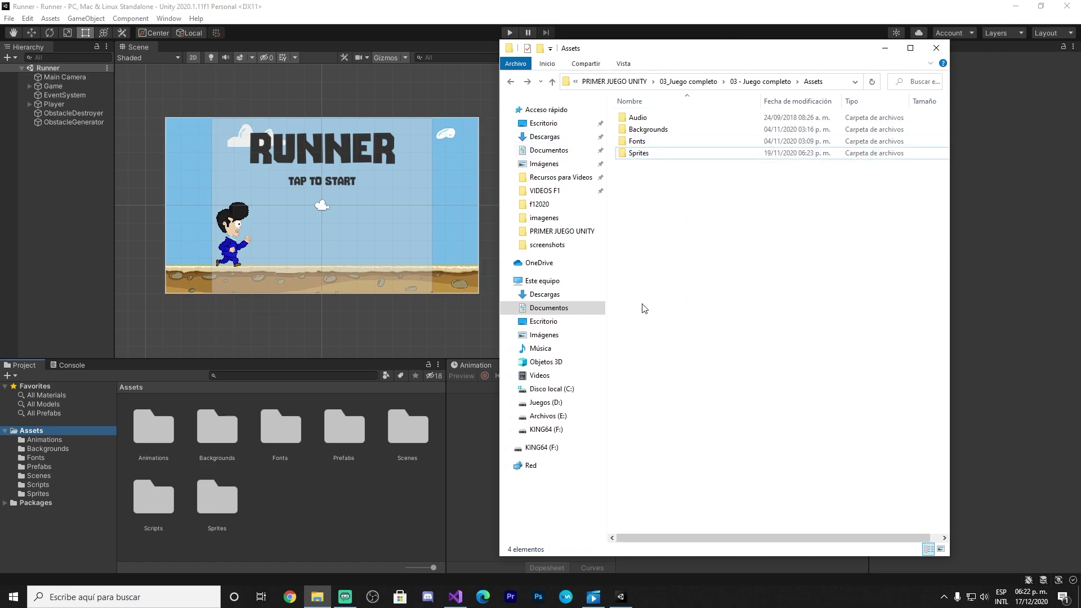
# Check the sounds in the Audio folder, then drag Audio into Unity's Project window
pyautogui.click(637, 119)
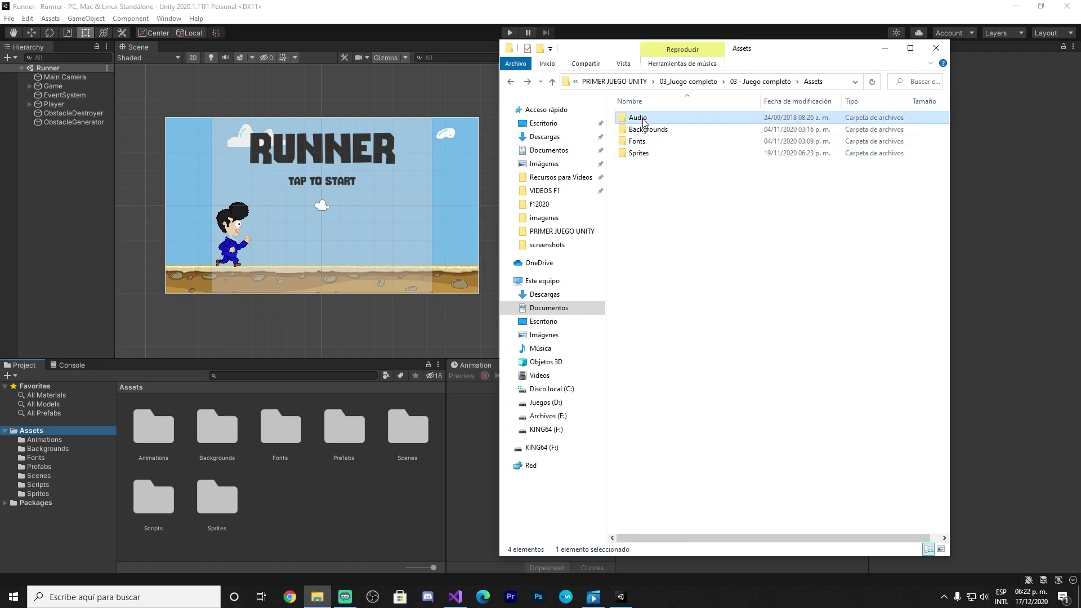
pyautogui.doubleClick(639, 118)
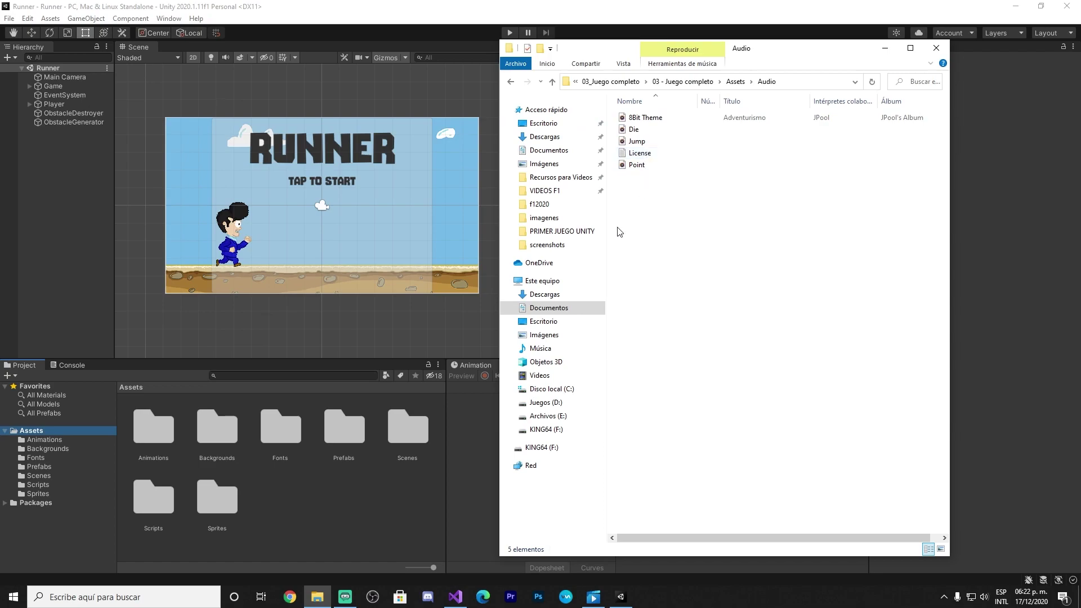
pyautogui.click(735, 81)
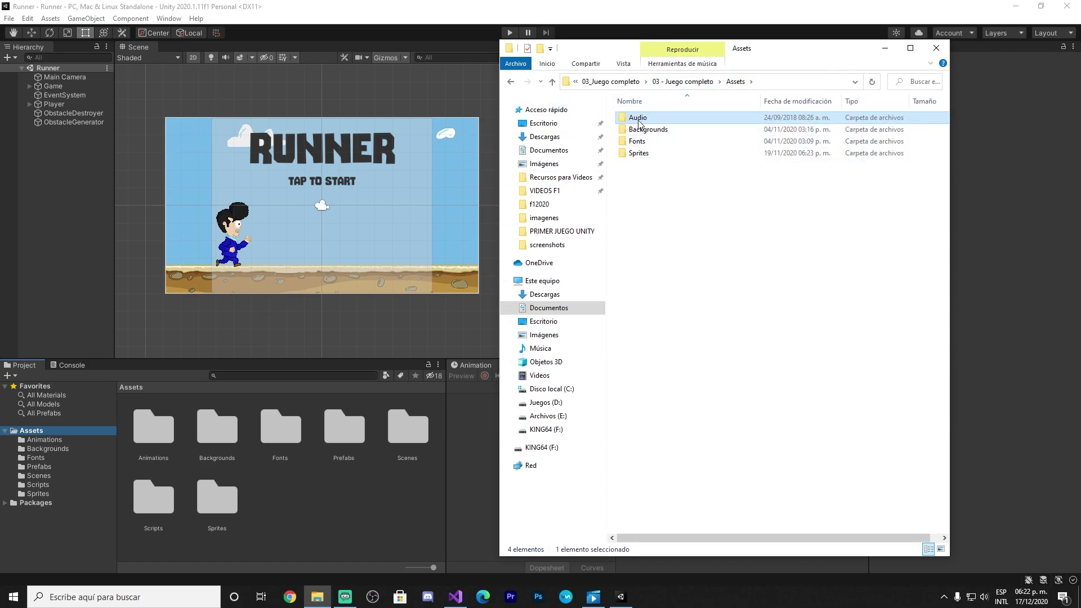
pyautogui.moveTo(638, 119)
pyautogui.mouseDown()
pyautogui.moveTo(487, 473)
pyautogui.moveTo(282, 508)
pyautogui.mouseUp()
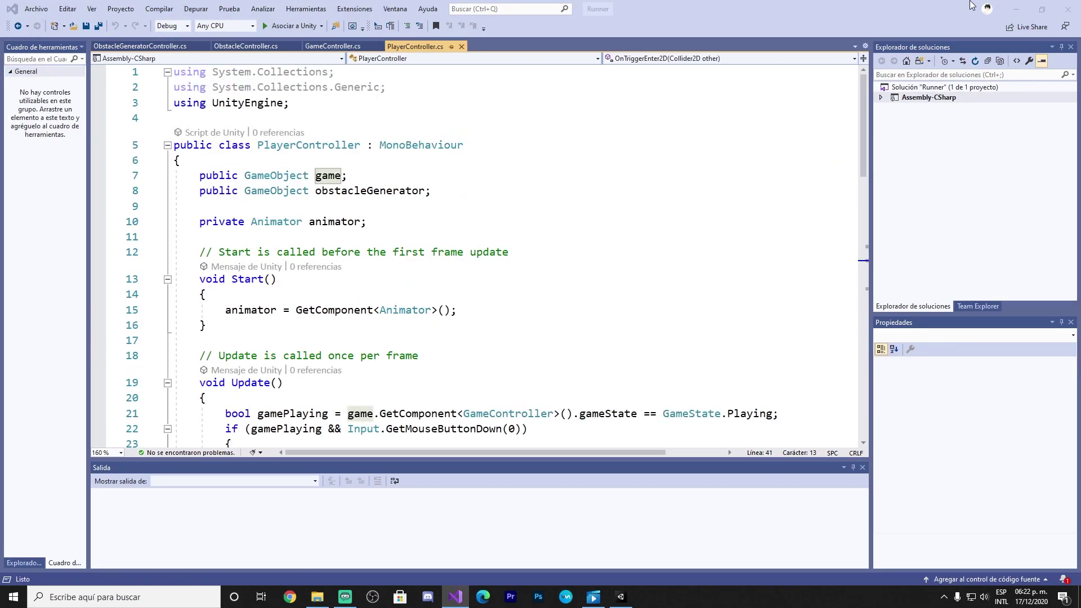
# Rename the _udio folder to Audio and open it to list 8Bit Theme, Die, Jump and Point
pyautogui.click(621, 597)
pyautogui.click(347, 511)
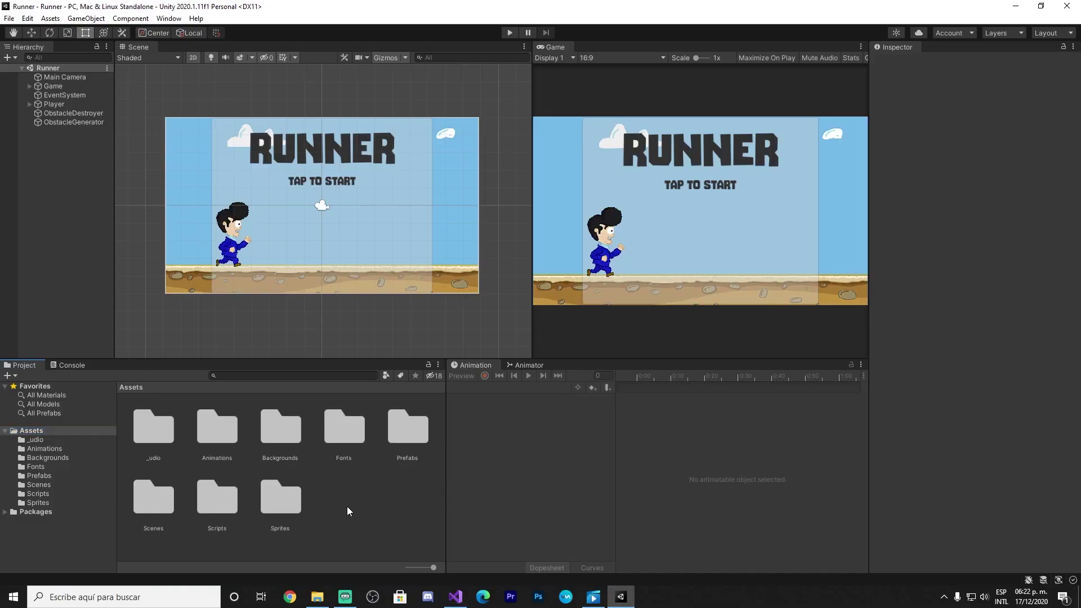
pyautogui.click(164, 461)
pyautogui.rightClick(150, 461)
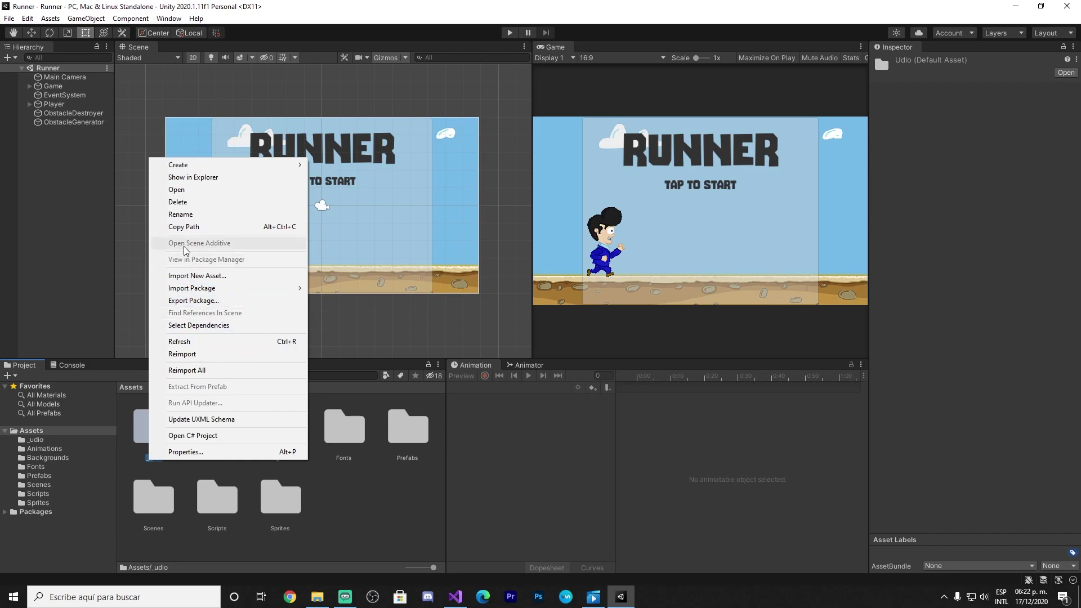
pyautogui.click(180, 215)
pyautogui.press('Left')
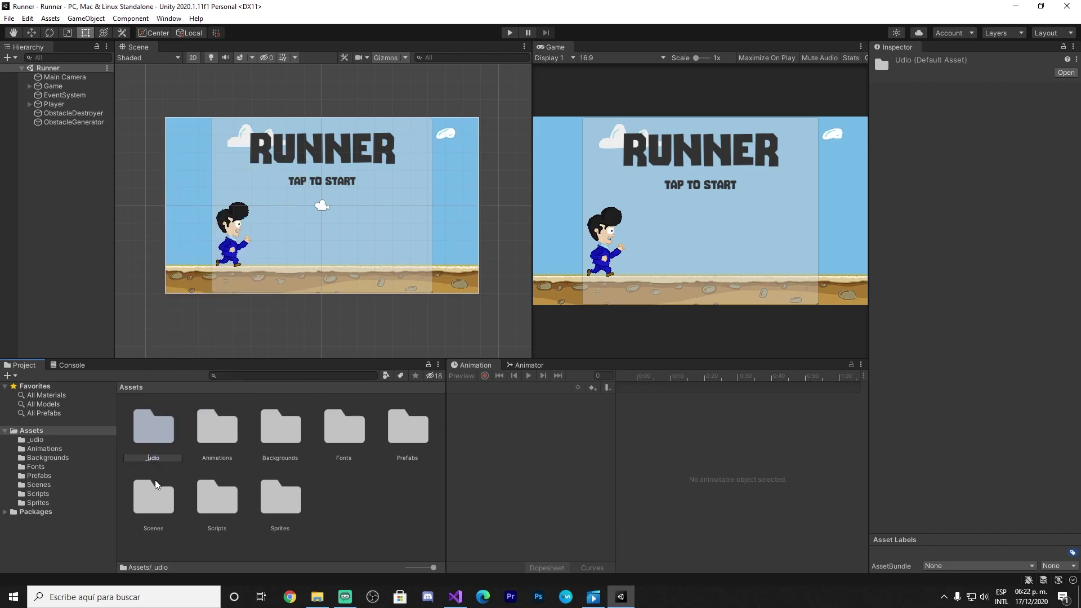
pyautogui.press('Delete')
pyautogui.write('A')
pyautogui.press('Return')
pyautogui.doubleClick(232, 439)
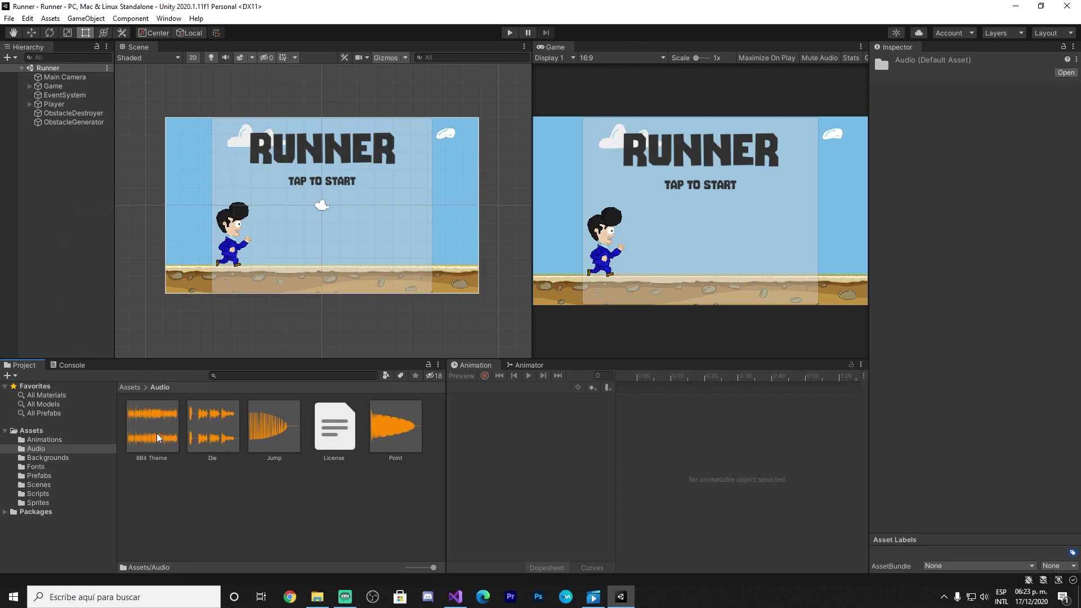
# Drop the 8Bit Theme clip onto the Game object and turn off its Play On Awake
pyautogui.moveTo(157, 438); pyautogui.dragTo(50, 90)
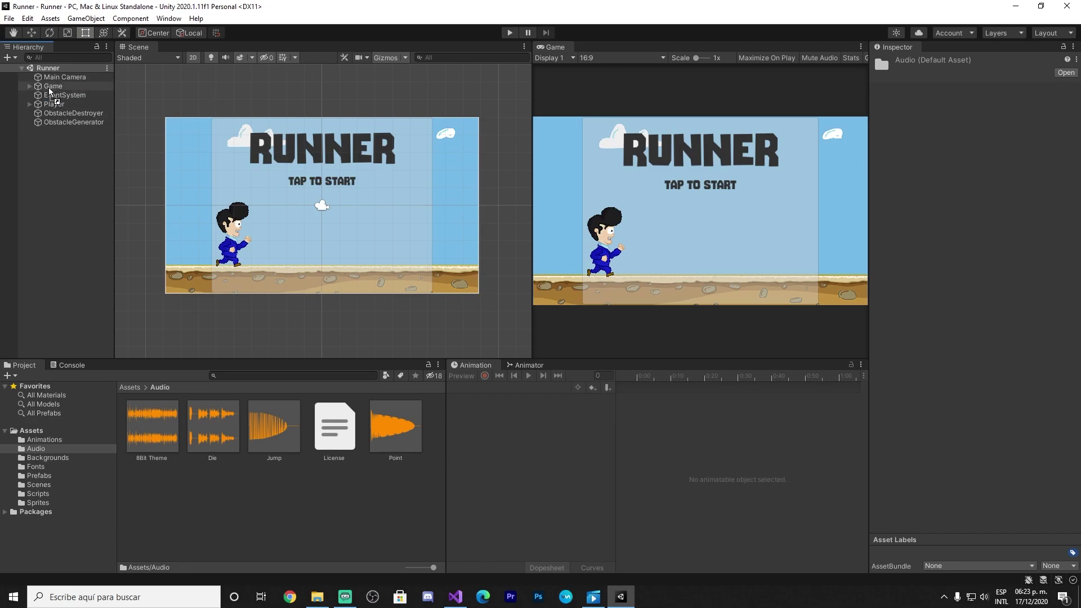
pyautogui.moveTo(50, 90); pyautogui.dragTo(51, 89)
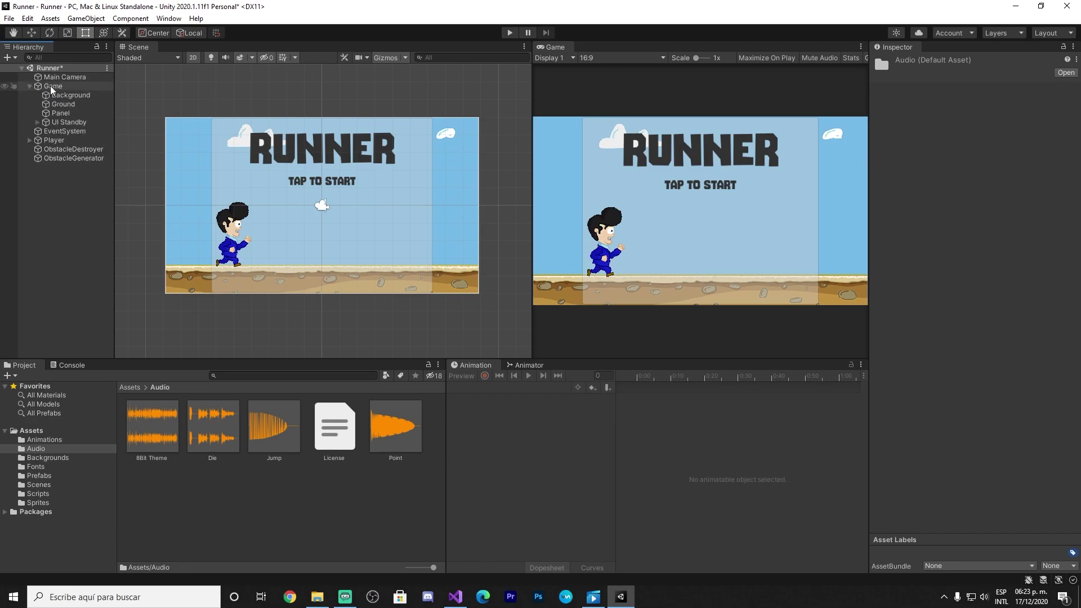
pyautogui.click(59, 88)
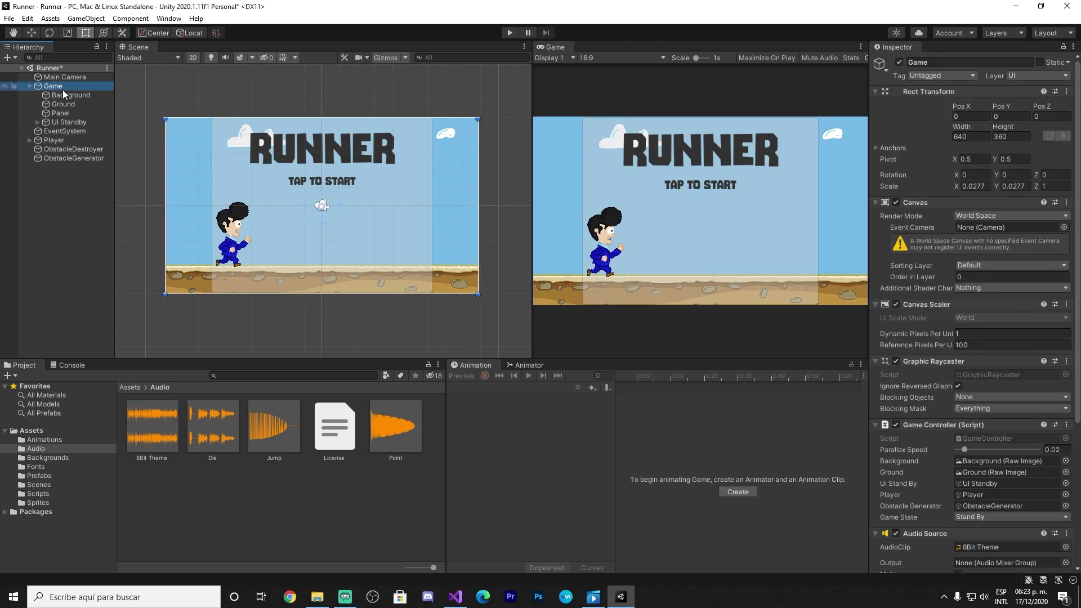
pyautogui.scroll(-5, 990, 351)
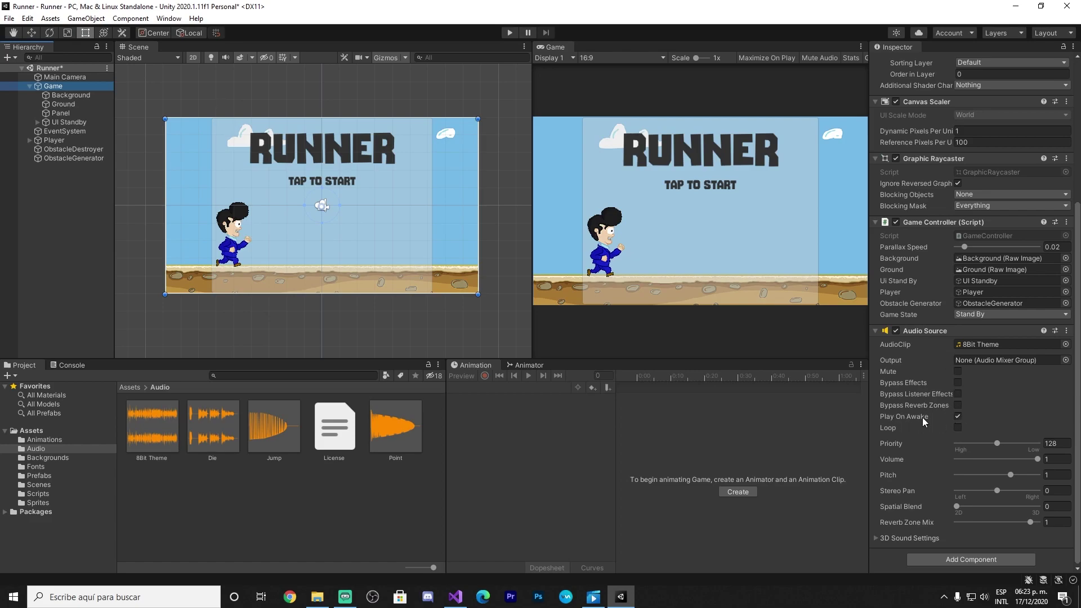
pyautogui.click(957, 417)
pyautogui.click(510, 32)
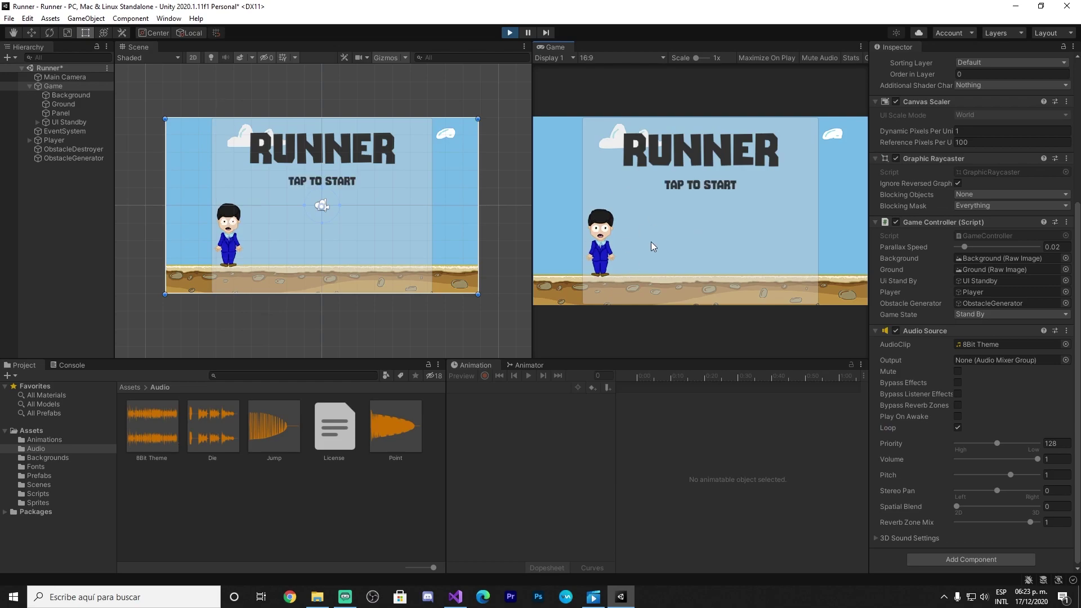
pyautogui.click(708, 241)
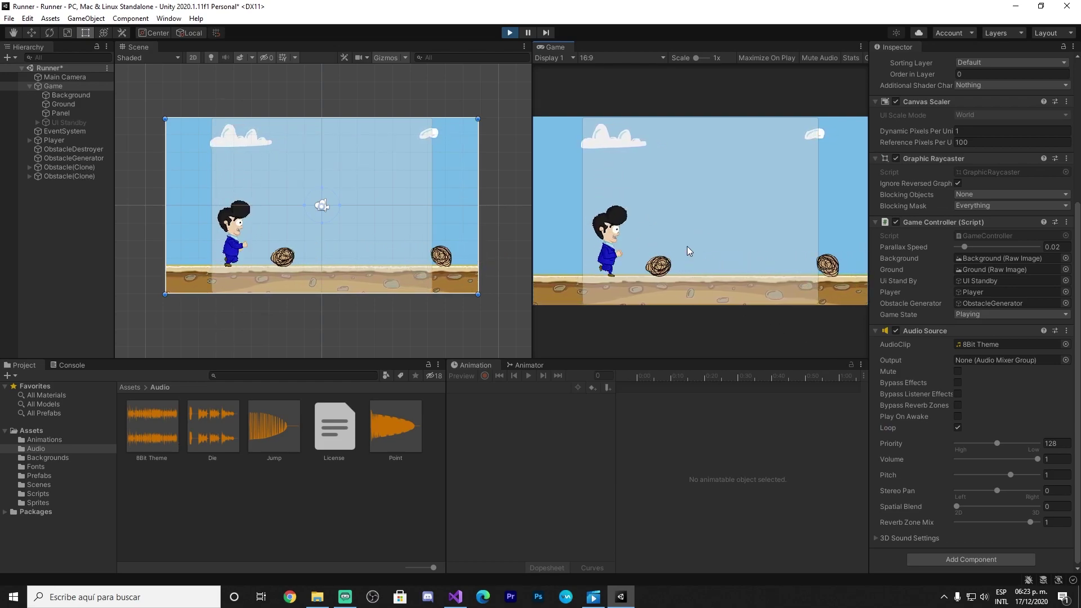
pyautogui.click(687, 245)
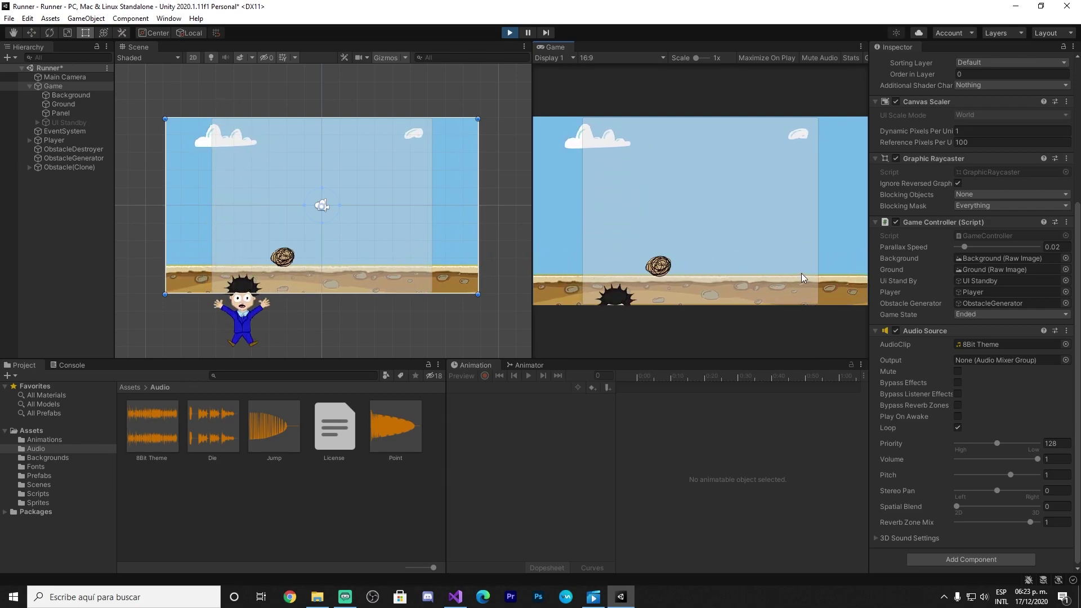
pyautogui.click(514, 35)
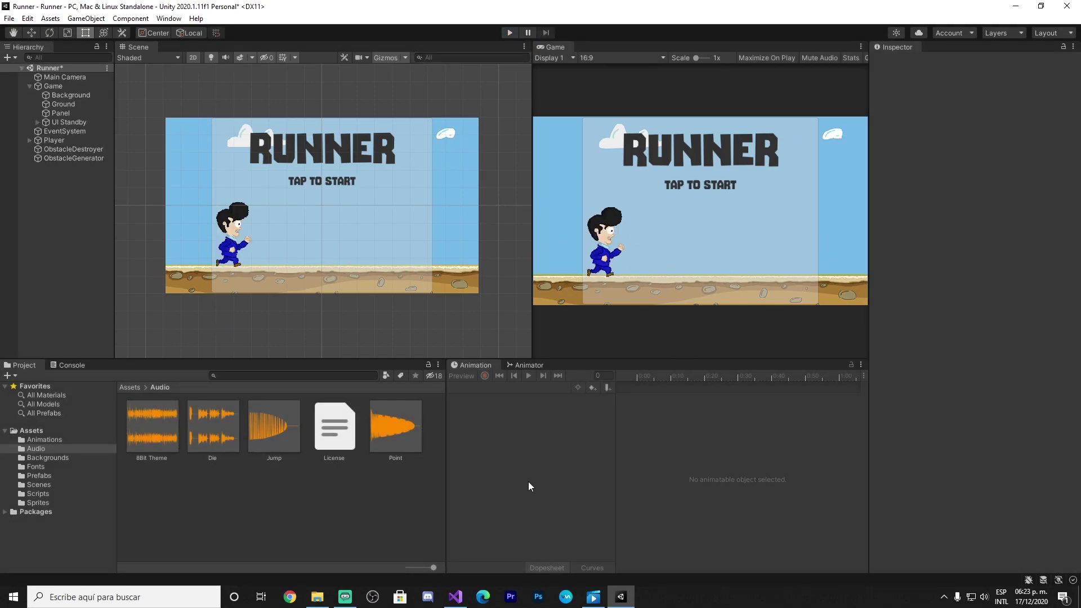
# Open GameController.cs in Visual Studio and scroll to its Start and Update methods
pyautogui.click(456, 597)
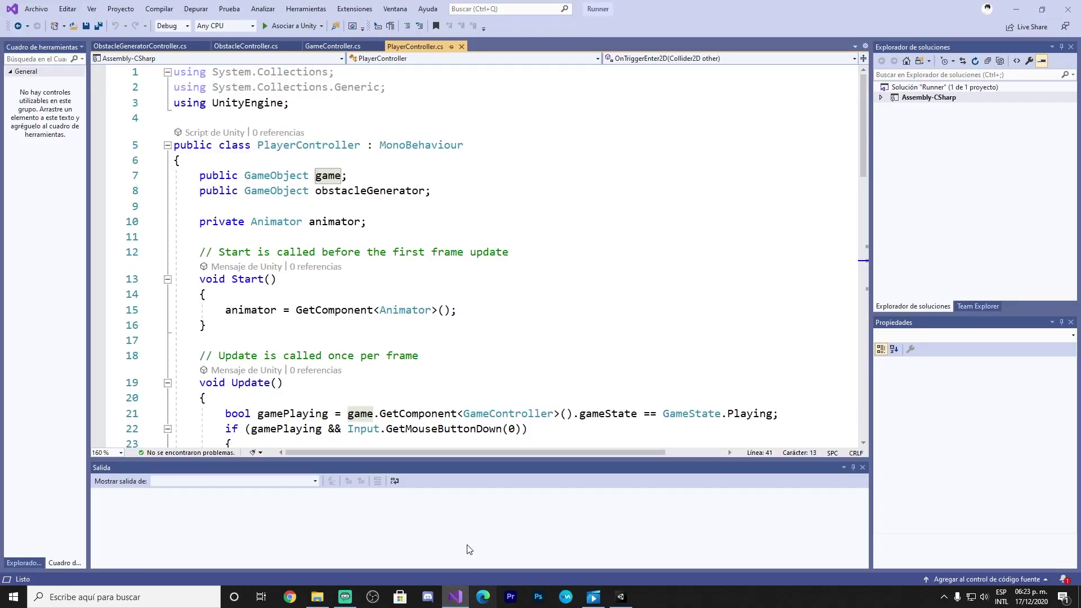
pyautogui.click(321, 46)
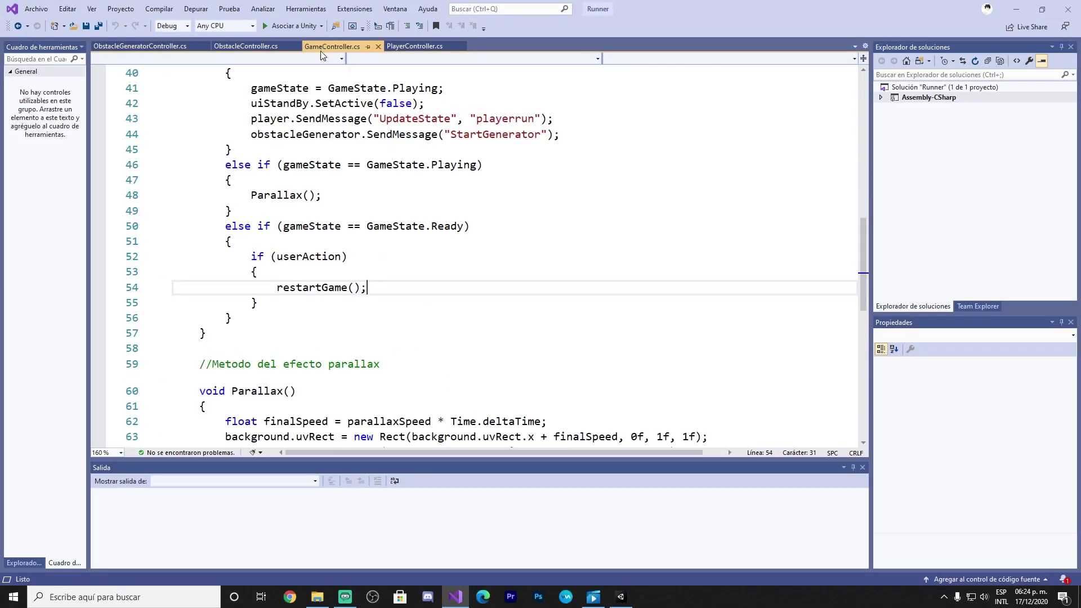
pyautogui.scroll(4, 442, 366)
pyautogui.scroll(6, 443, 366)
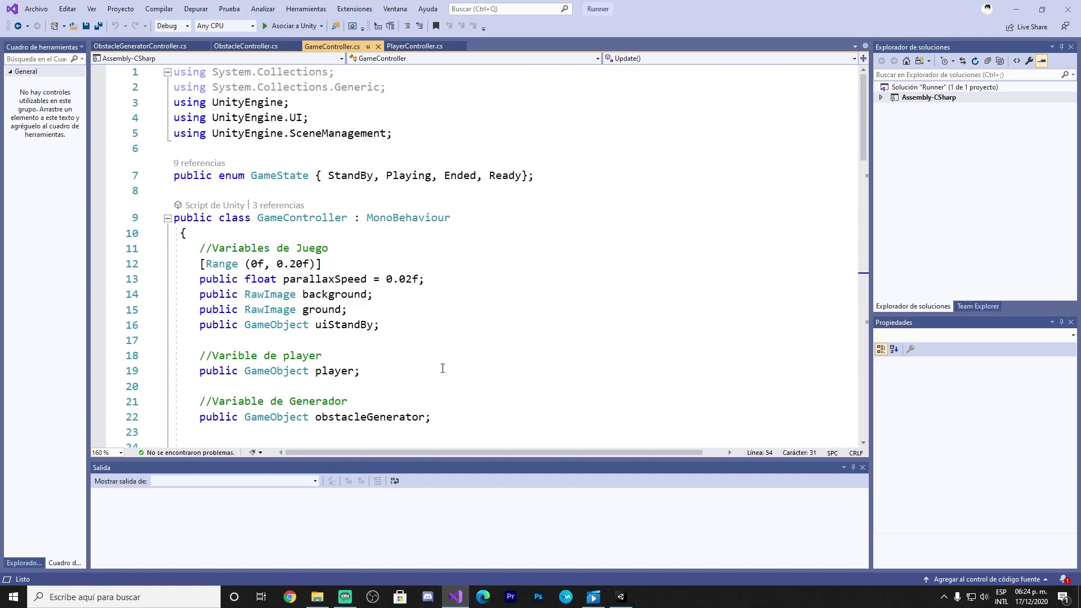
pyautogui.scroll(-3, 423, 371)
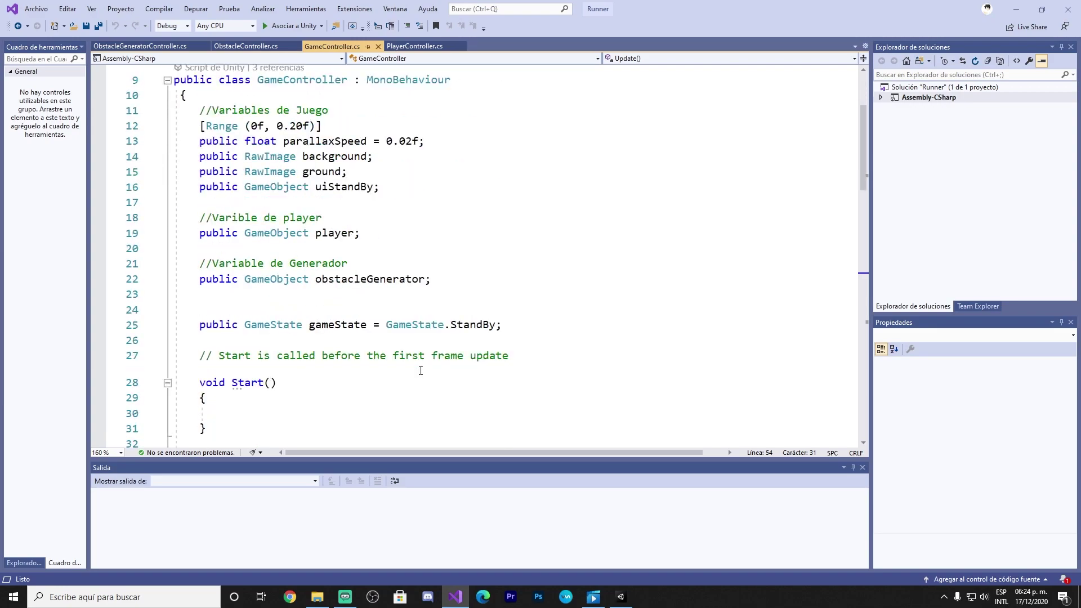
pyautogui.scroll(-2, 417, 370)
# Declare 'private AudioSource musicPlayer;' below the gameState field
pyautogui.click(514, 233)
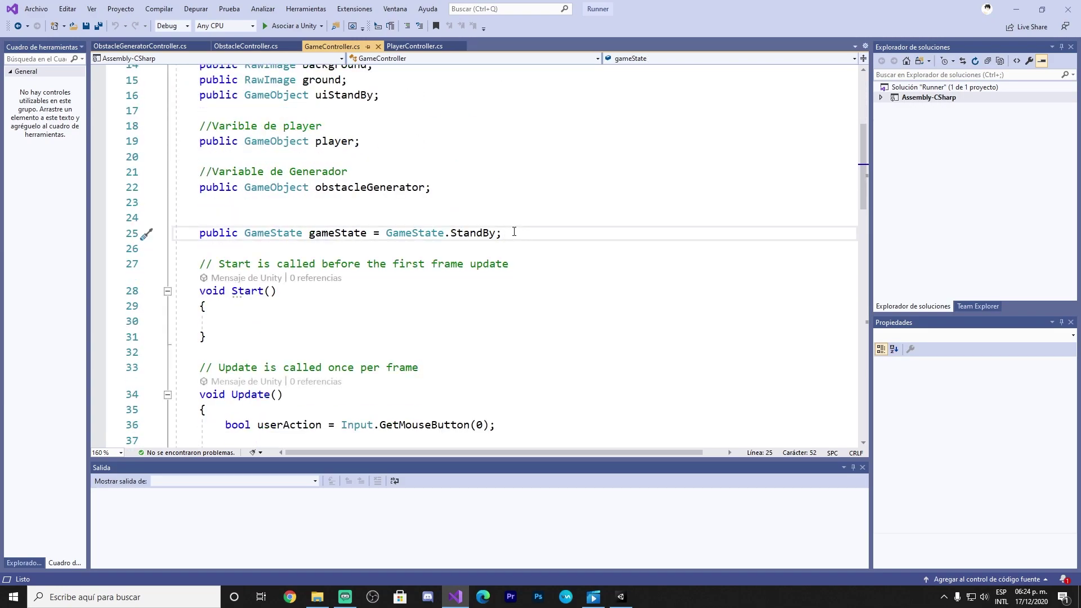
pyautogui.press('Return')
pyautogui.press('Return')
pyautogui.write('pr')
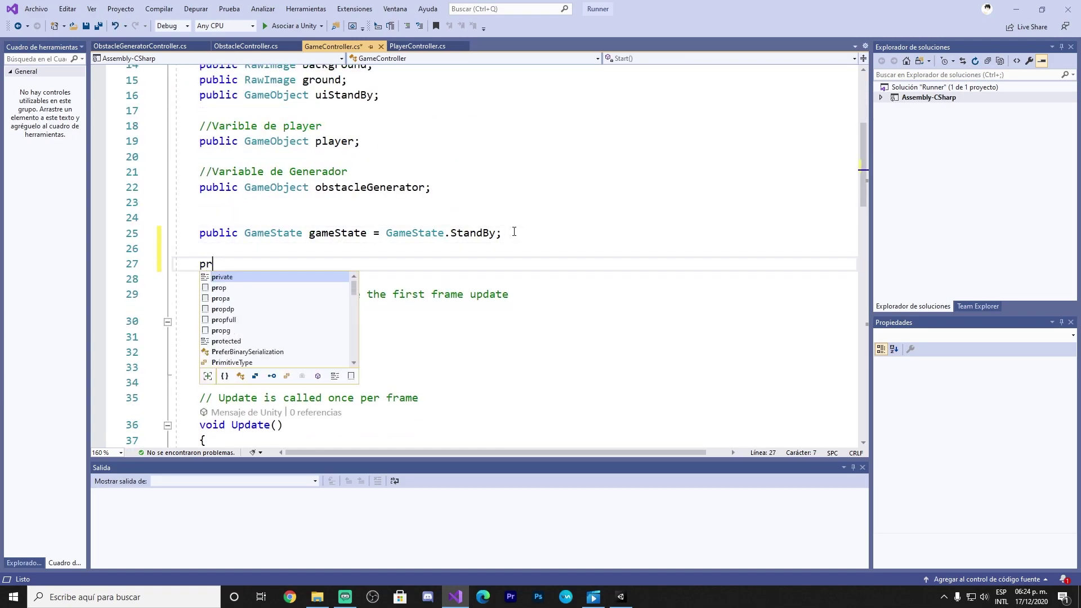
pyautogui.write('ivate ')
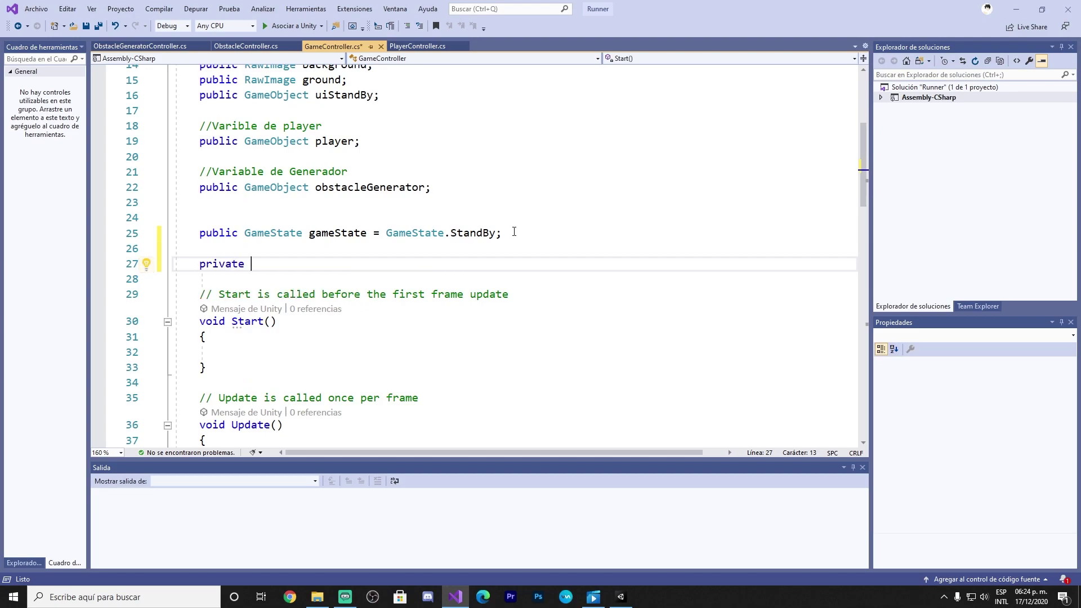
pyautogui.write('Audi')
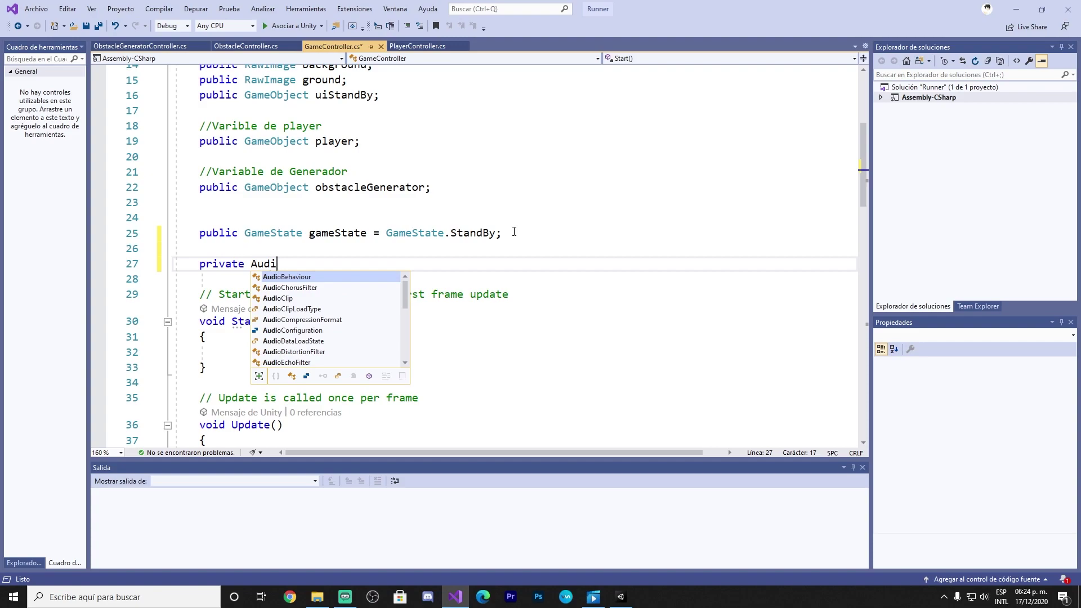
pyautogui.write('oS')
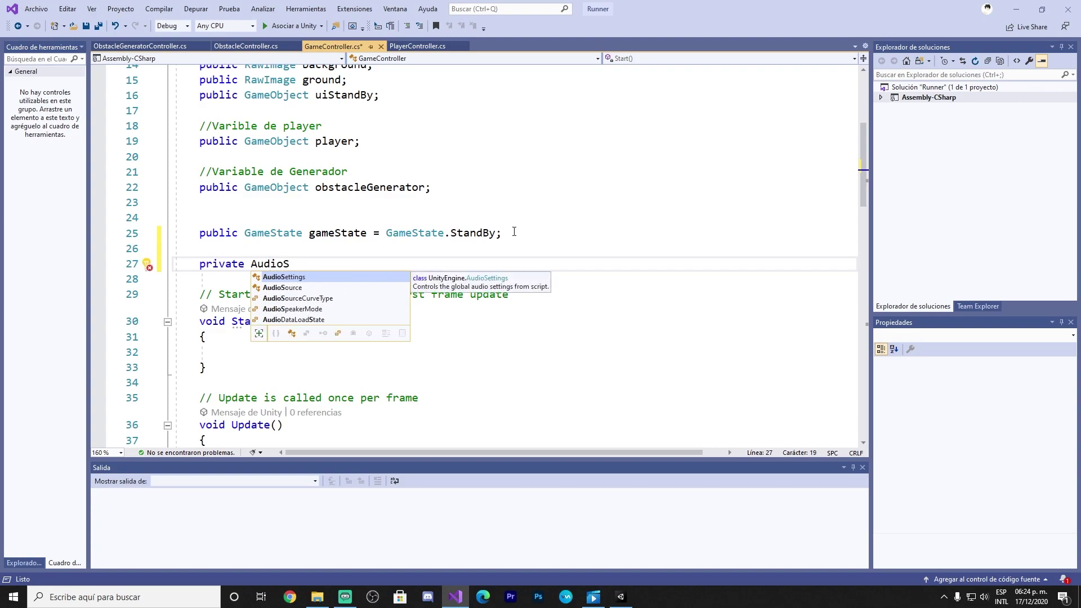
pyautogui.press('Tab')
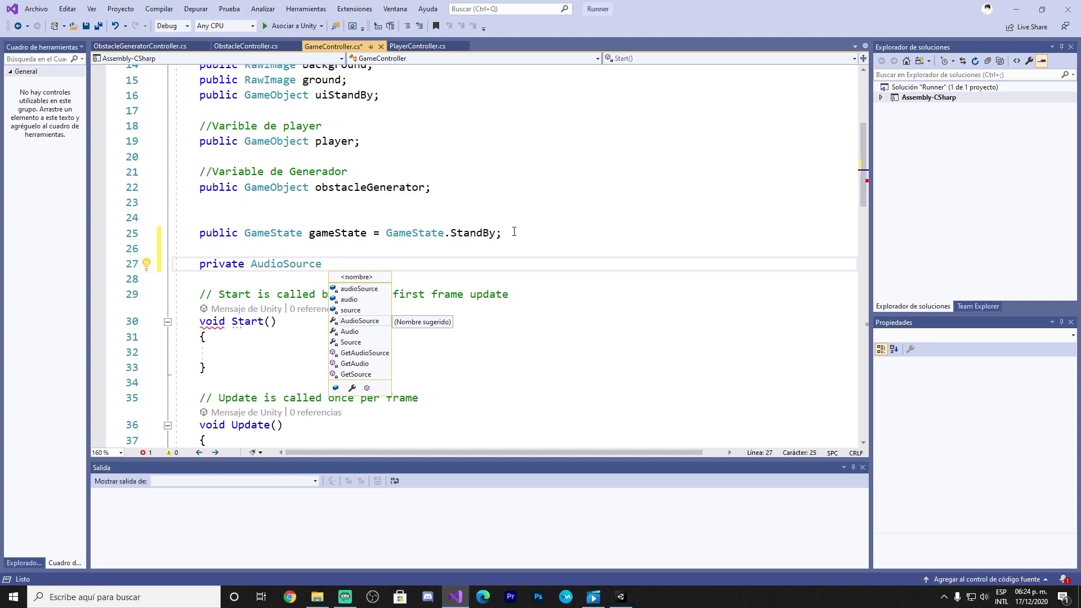
pyautogui.write('music')
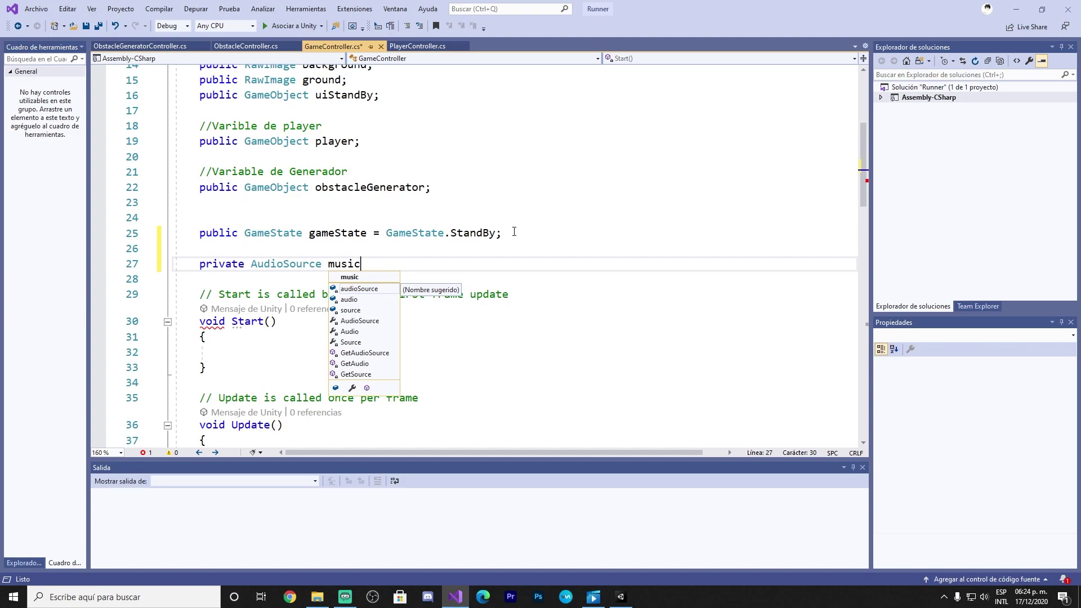
pyautogui.write('Player')
pyautogui.write(';')
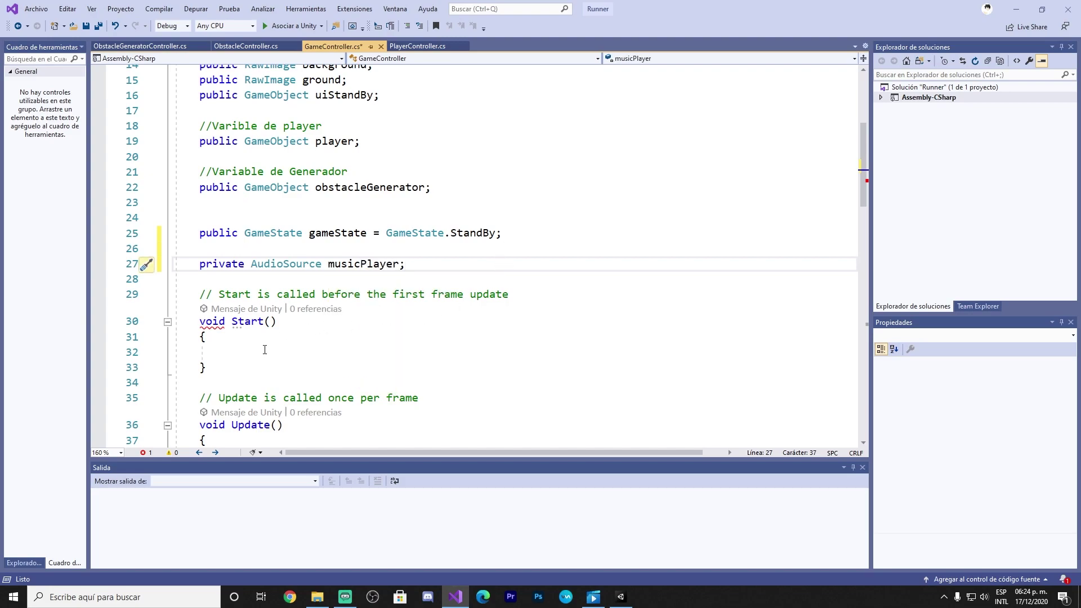
# In Start(), assign 'musicPlayer = GetComponent<AudioSource>();'
pyautogui.click(261, 351)
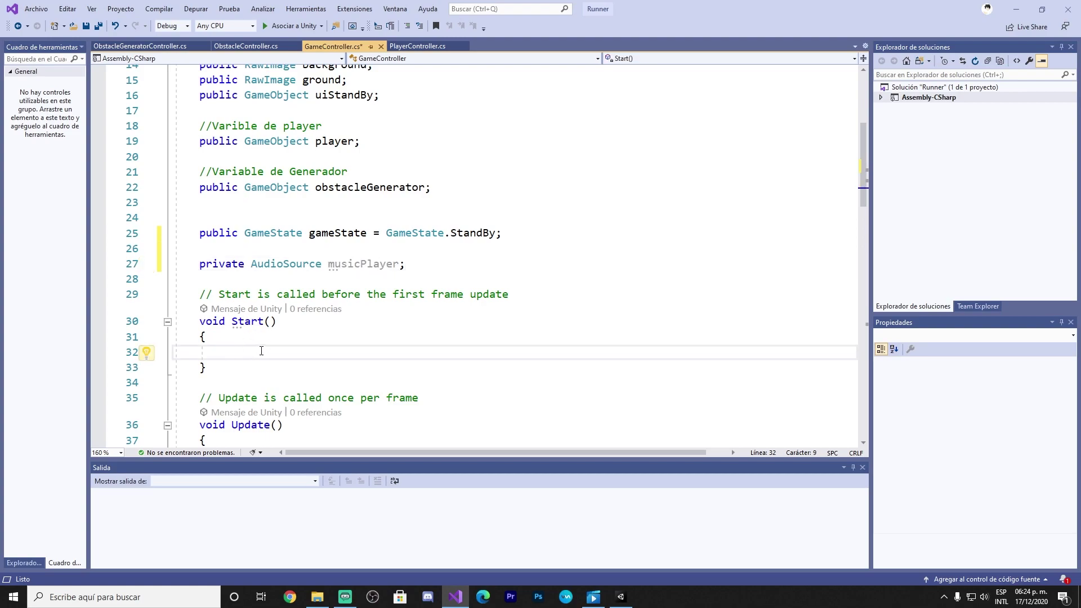
pyautogui.write('mu')
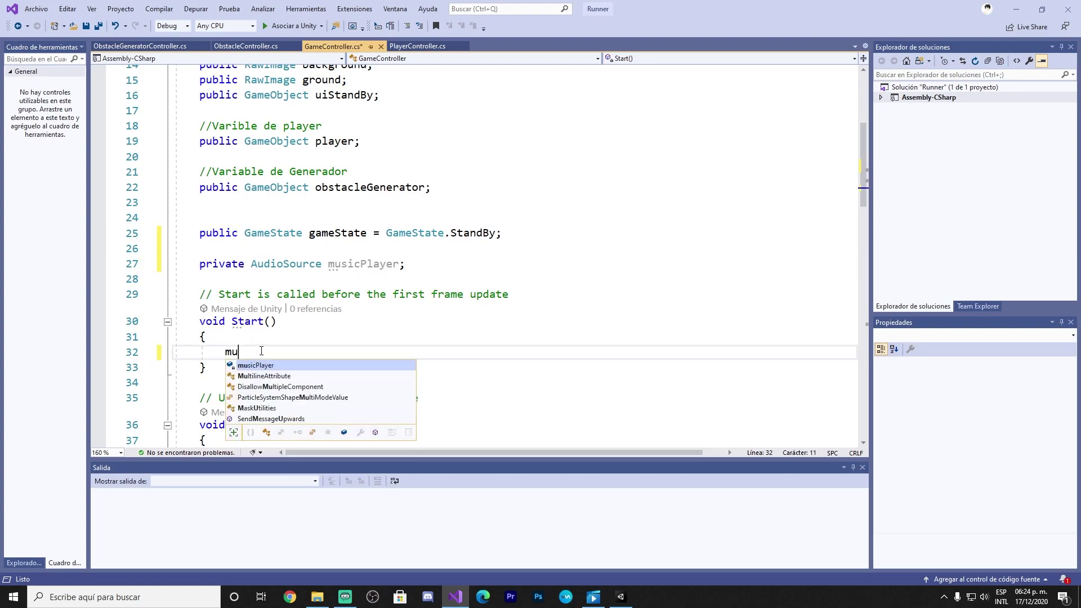
pyautogui.press('Tab')
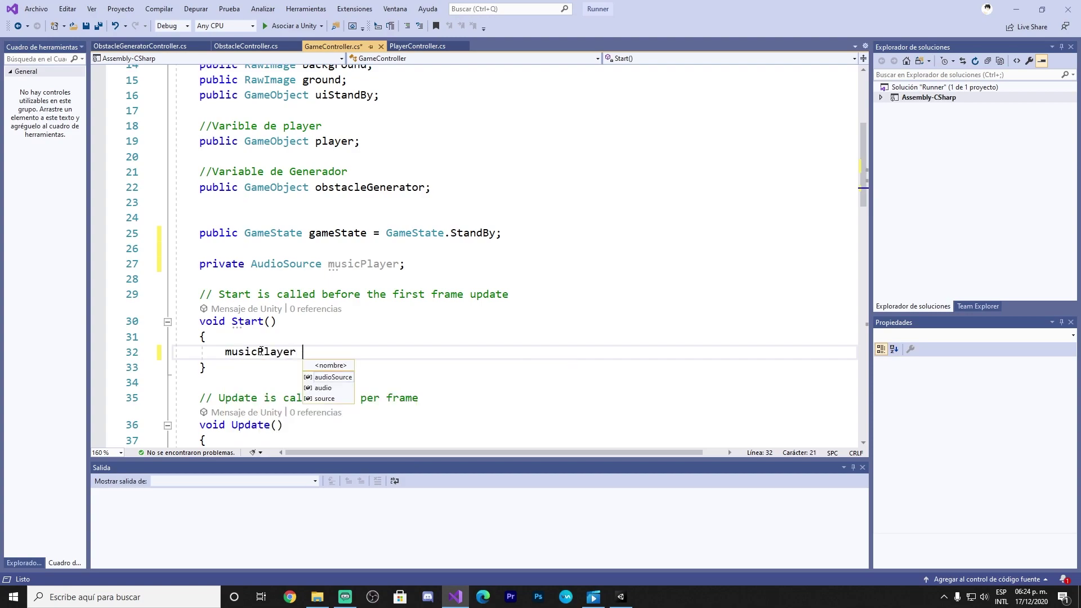
pyautogui.write('= Get')
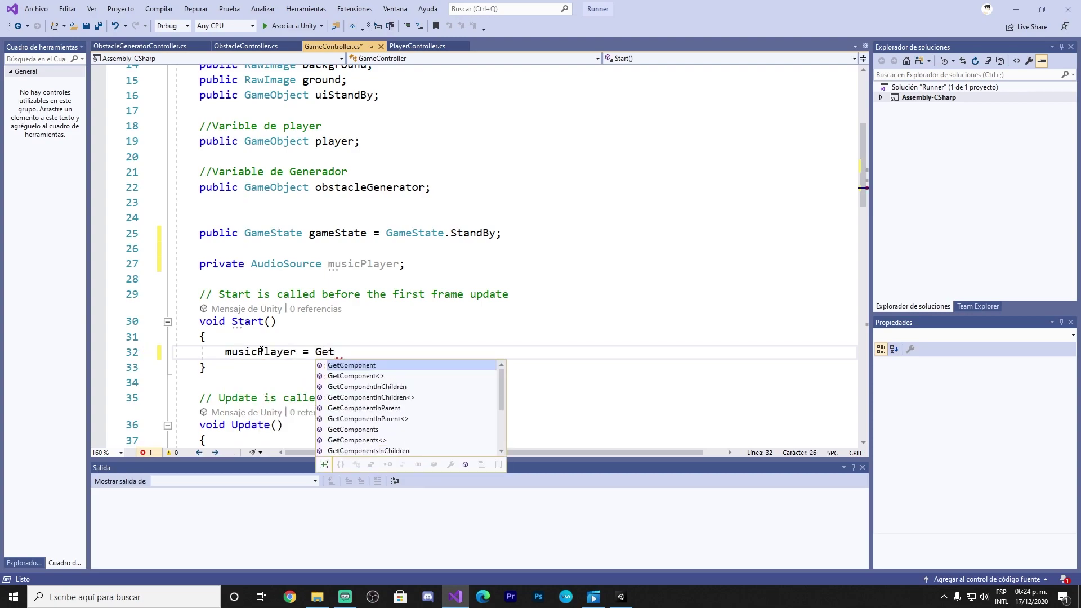
pyautogui.press('Tab')
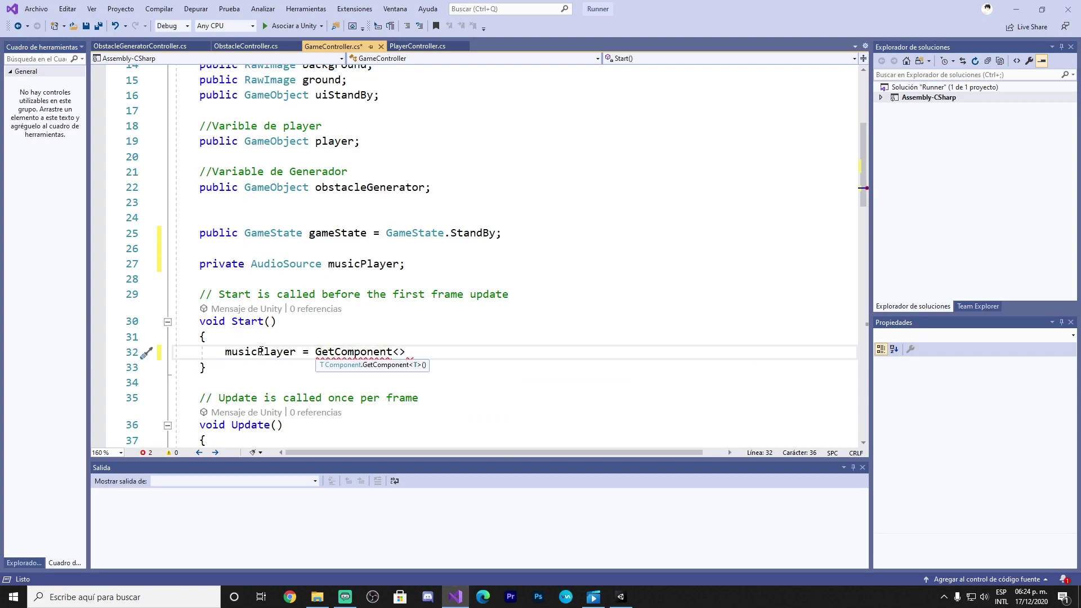
pyautogui.write('Aud')
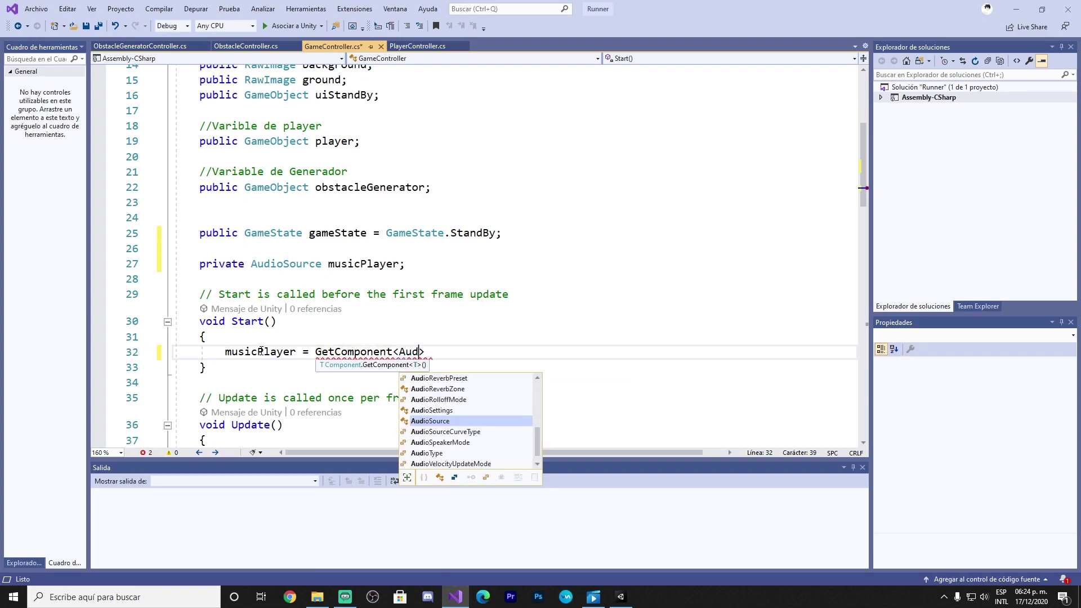
pyautogui.press('Tab')
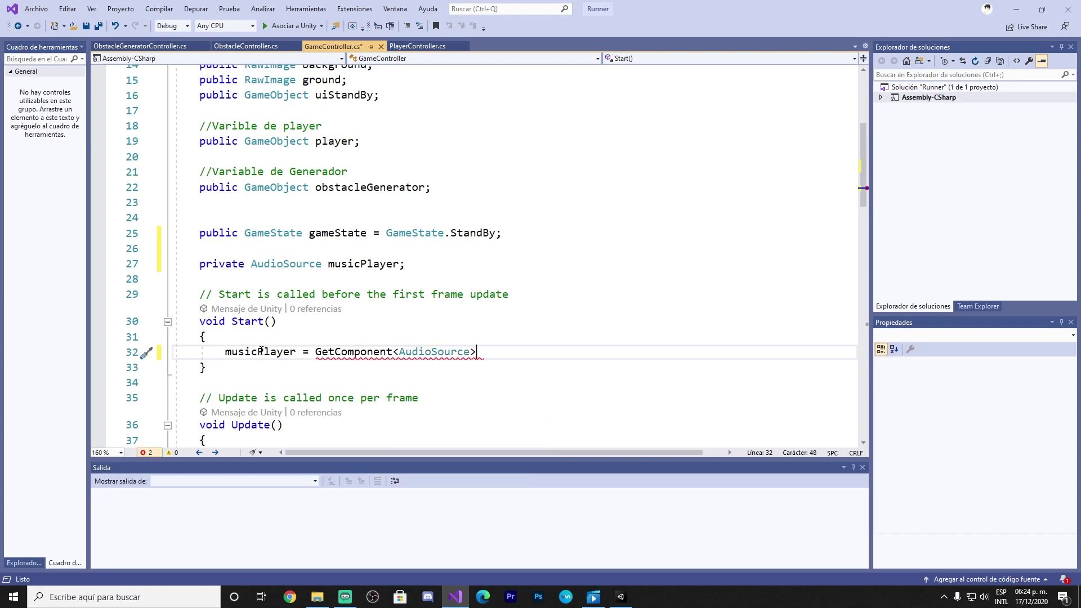
pyautogui.write('>()')
pyautogui.write(';')
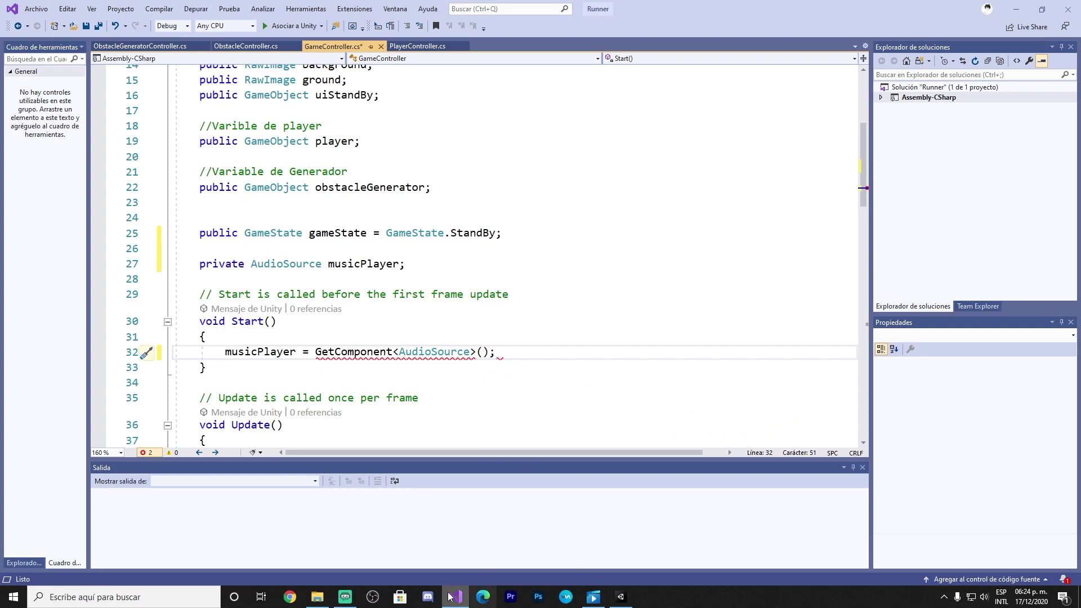
pyautogui.click(620, 596)
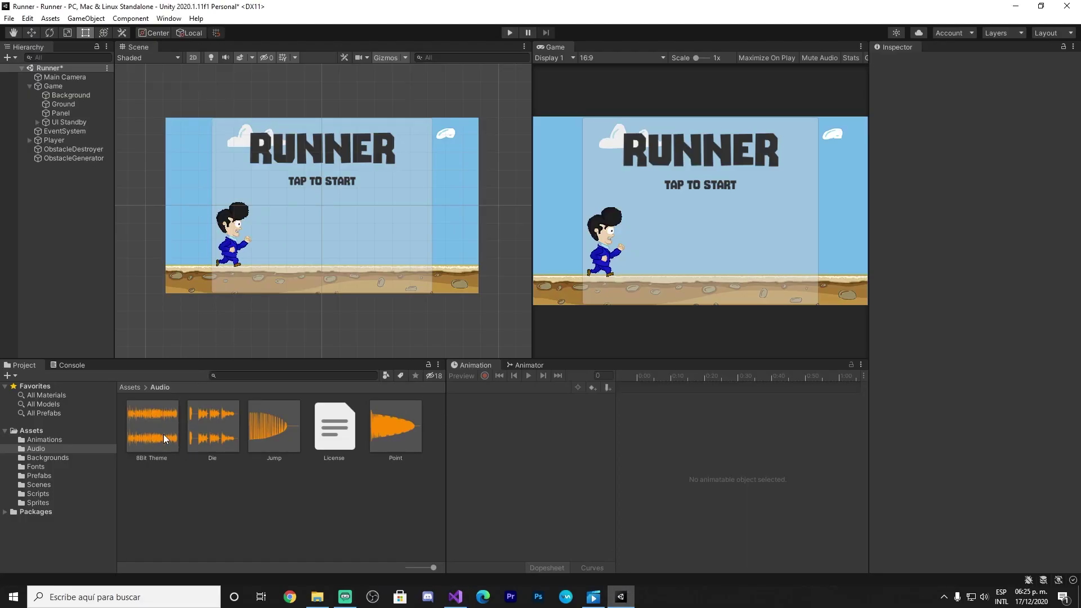
pyautogui.click(62, 87)
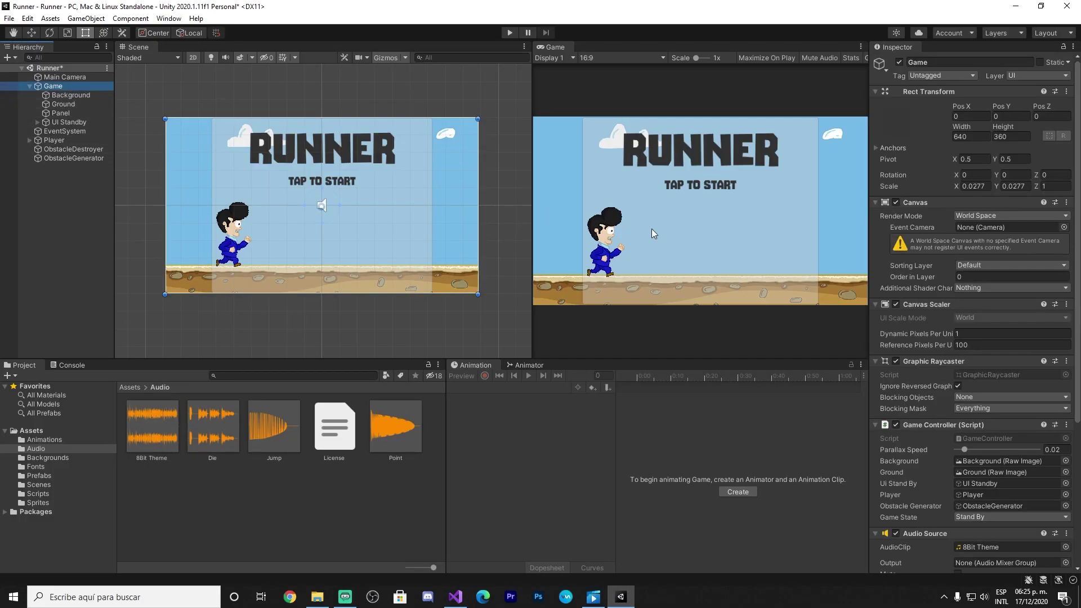
pyautogui.scroll(-10, 1016, 396)
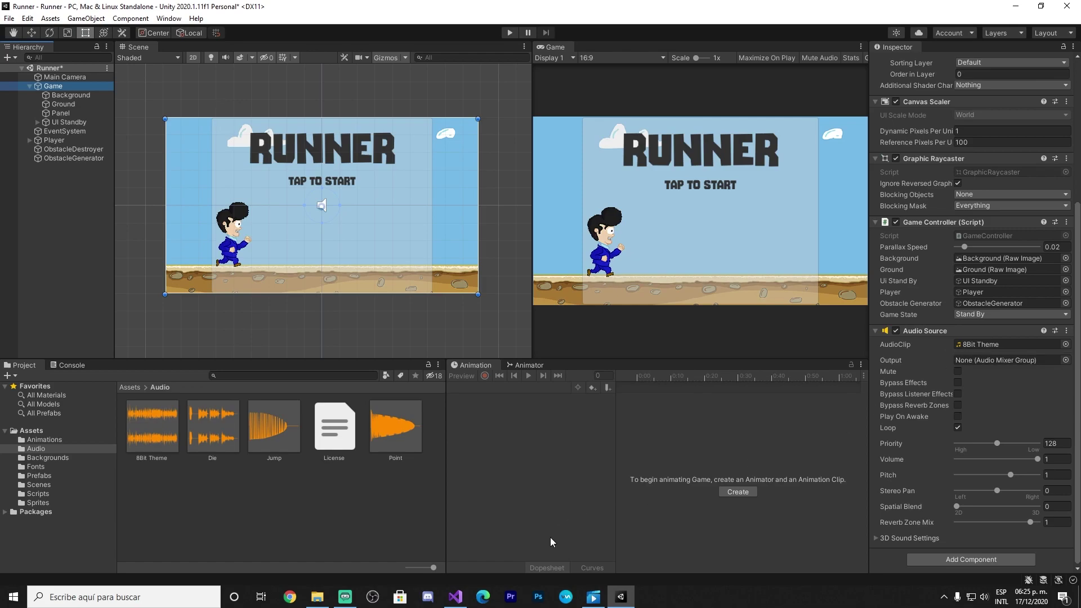
pyautogui.click(465, 596)
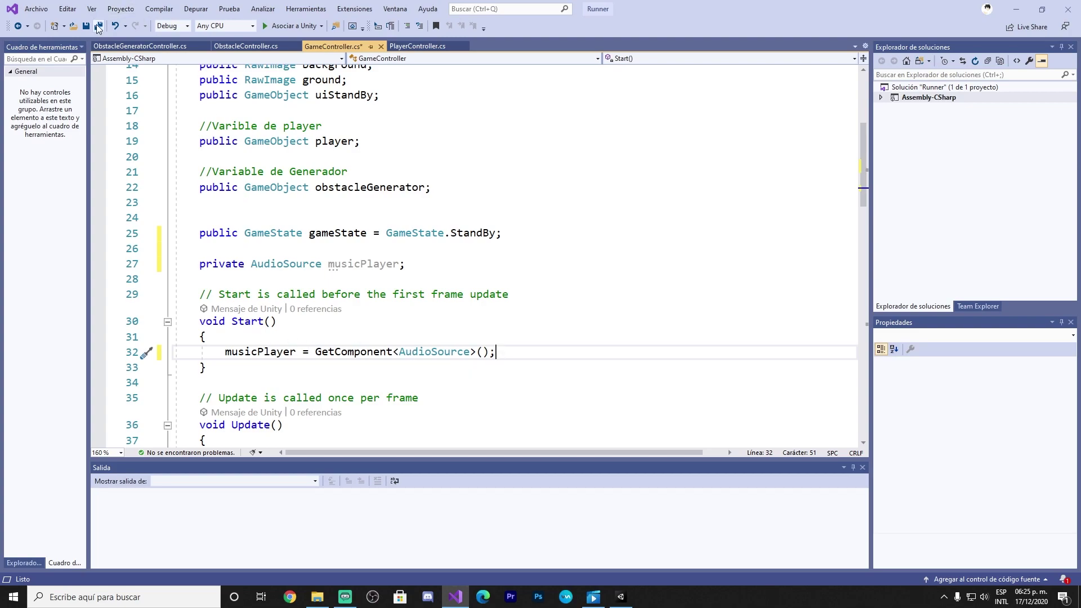
# Save GameController.cs and review where userAction is declared and used in Update
pyautogui.hotkey('ctrl', 's')
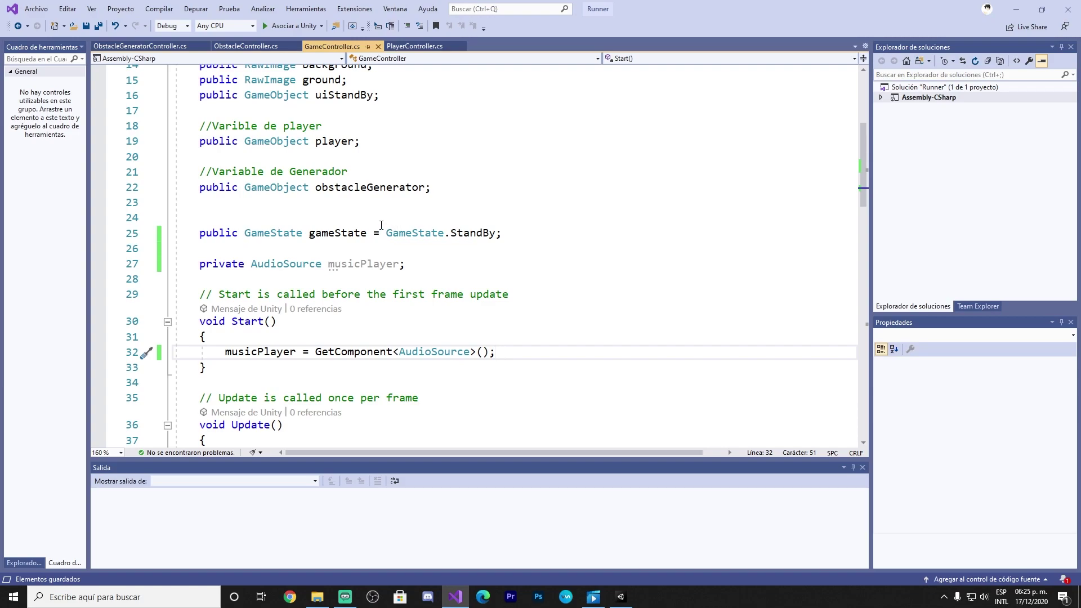
pyautogui.scroll(-1, 381, 225)
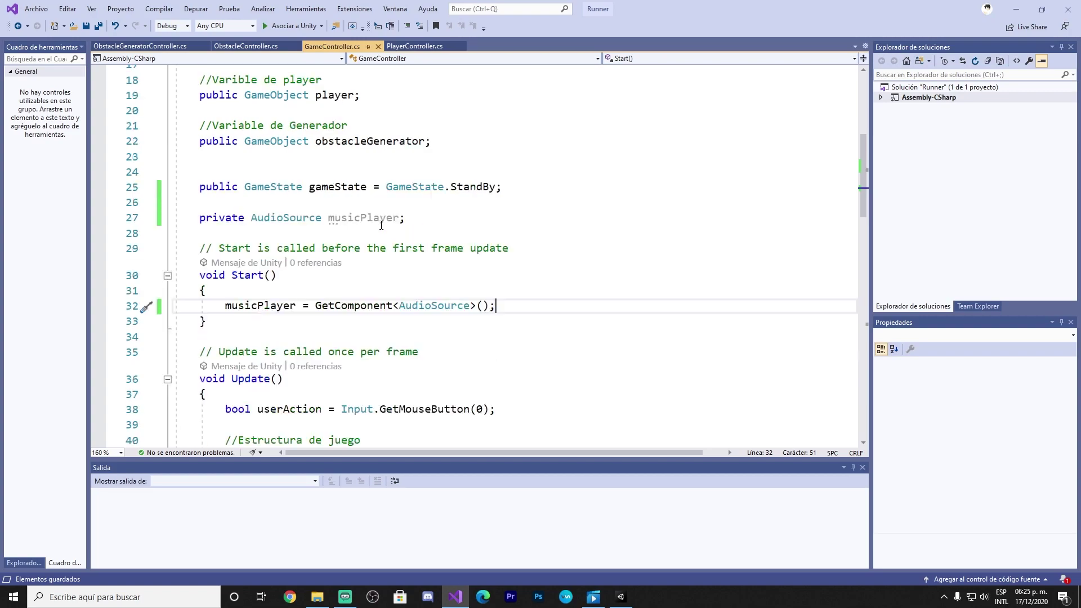
pyautogui.scroll(-2, 381, 225)
pyautogui.scroll(-2, 382, 225)
pyautogui.scroll(-1, 381, 225)
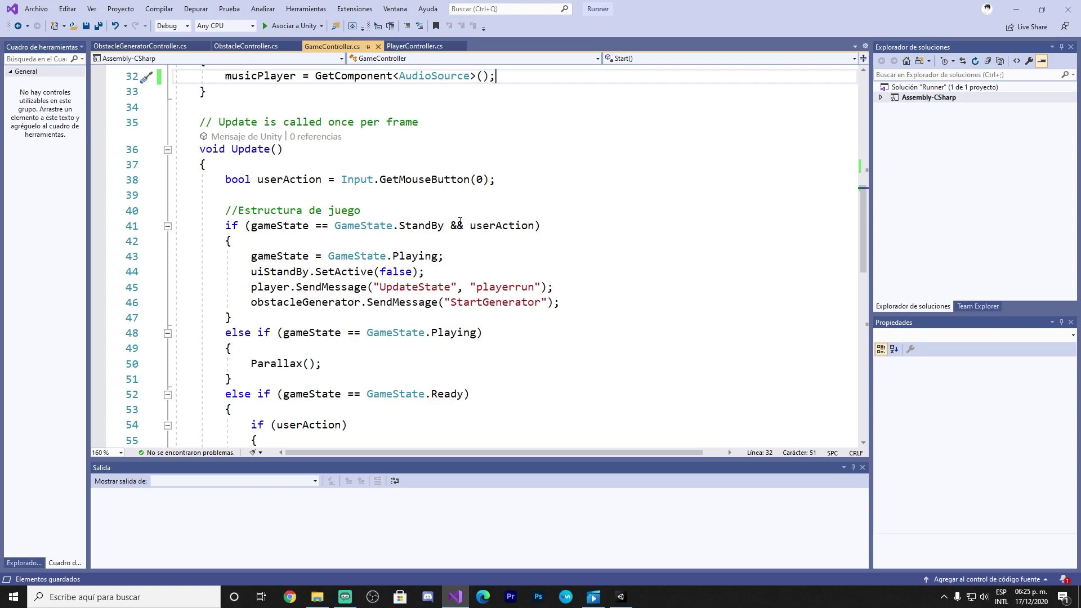
pyautogui.doubleClick(495, 225)
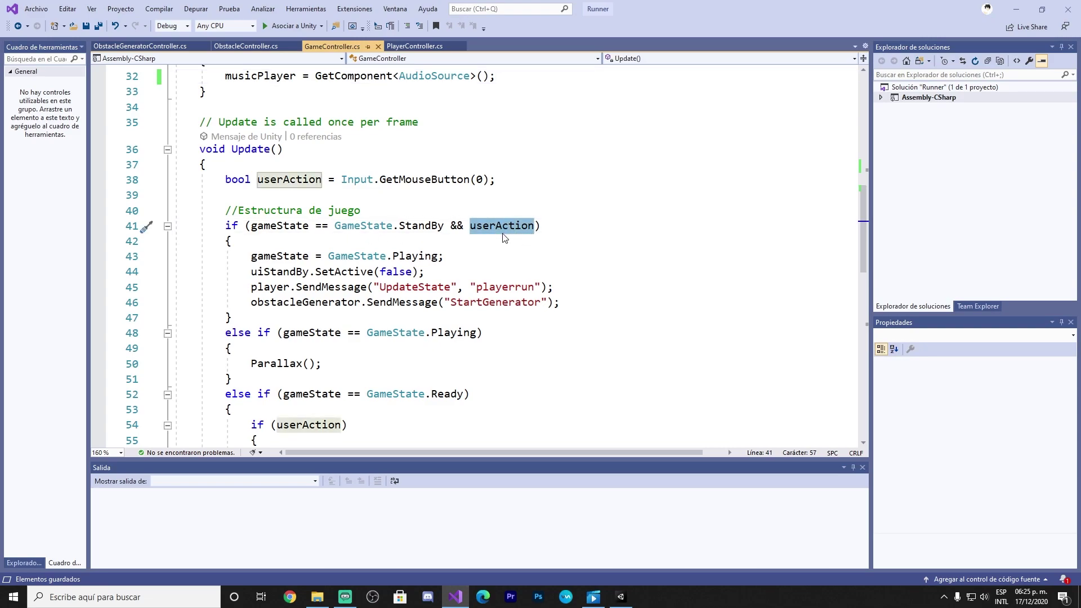
pyautogui.moveTo(496, 179); pyautogui.dragTo(226, 179)
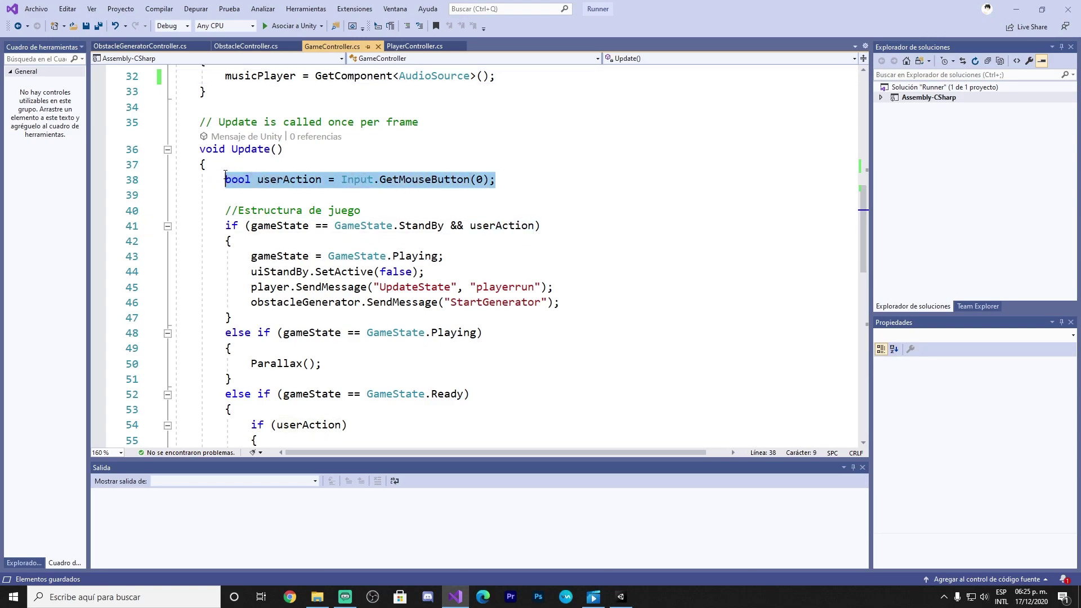
# Add 'musicPlayer.Play();' after the StartGenerator call in the StandBy branch and save
pyautogui.click(577, 304)
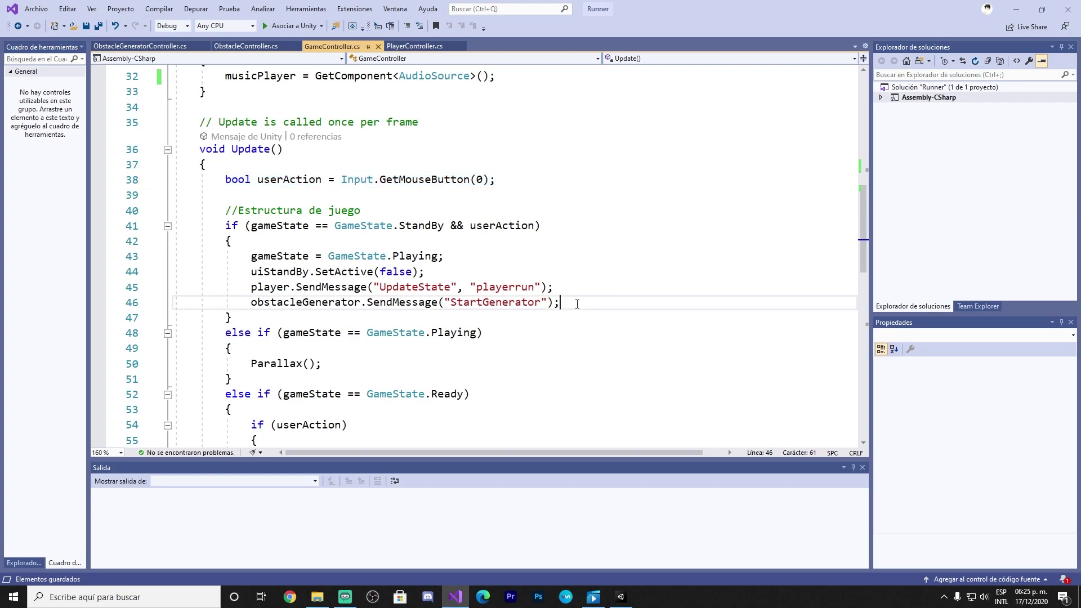
pyautogui.press('Return')
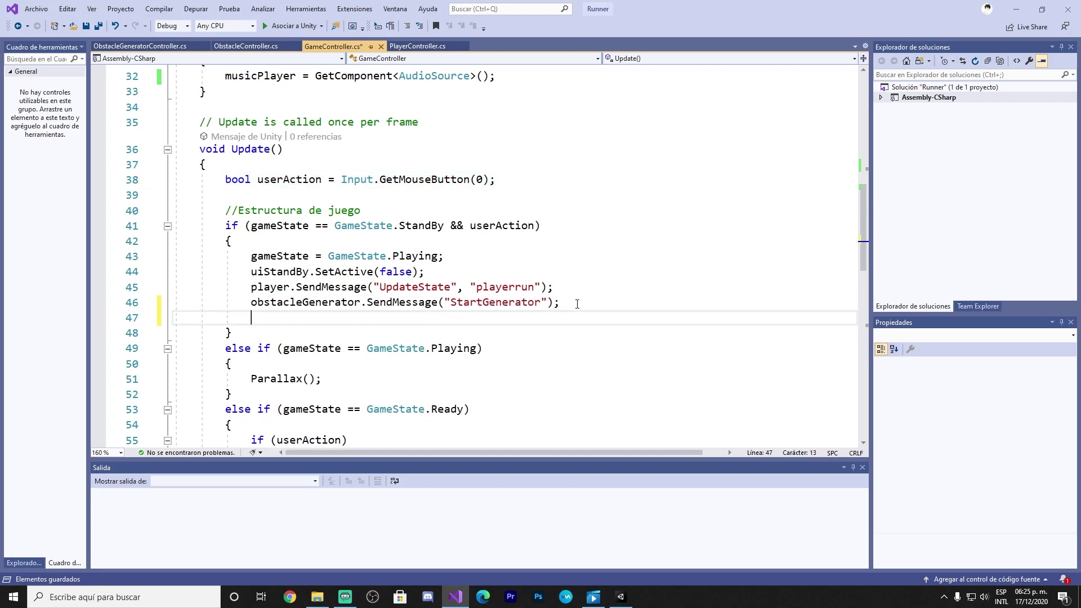
pyautogui.write('mus')
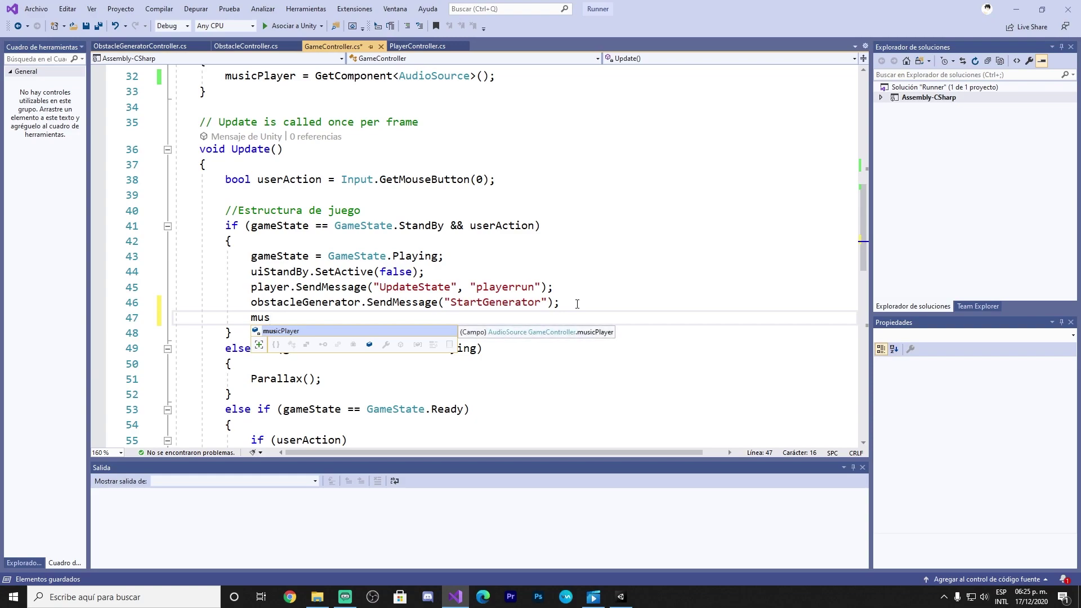
pyautogui.press('Tab')
pyautogui.write('.')
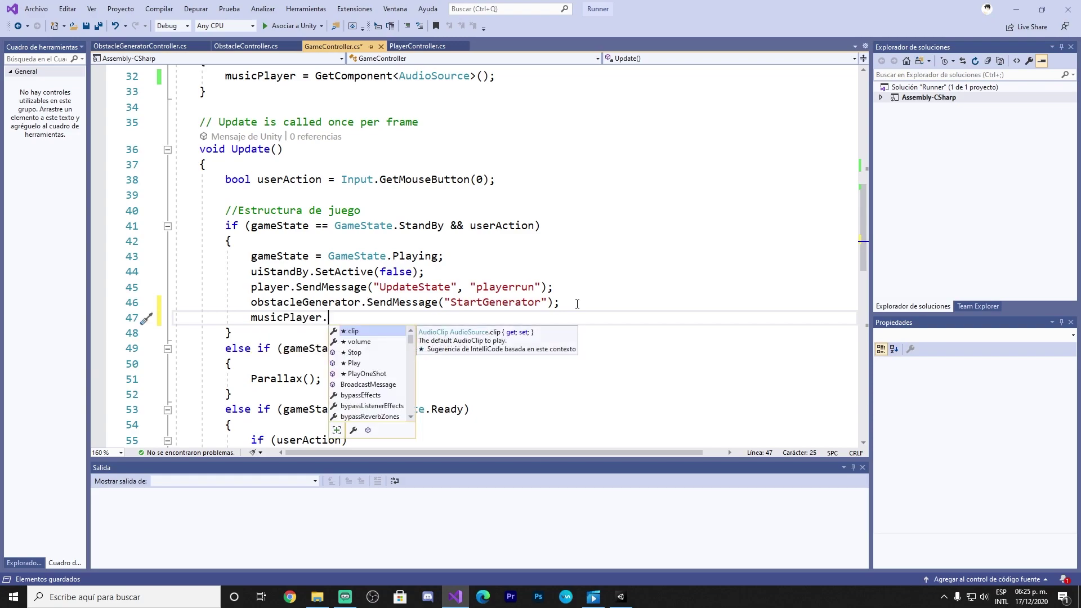
pyautogui.press('Down')
pyautogui.press('Down')
pyautogui.press('Down')
pyautogui.press('Tab')
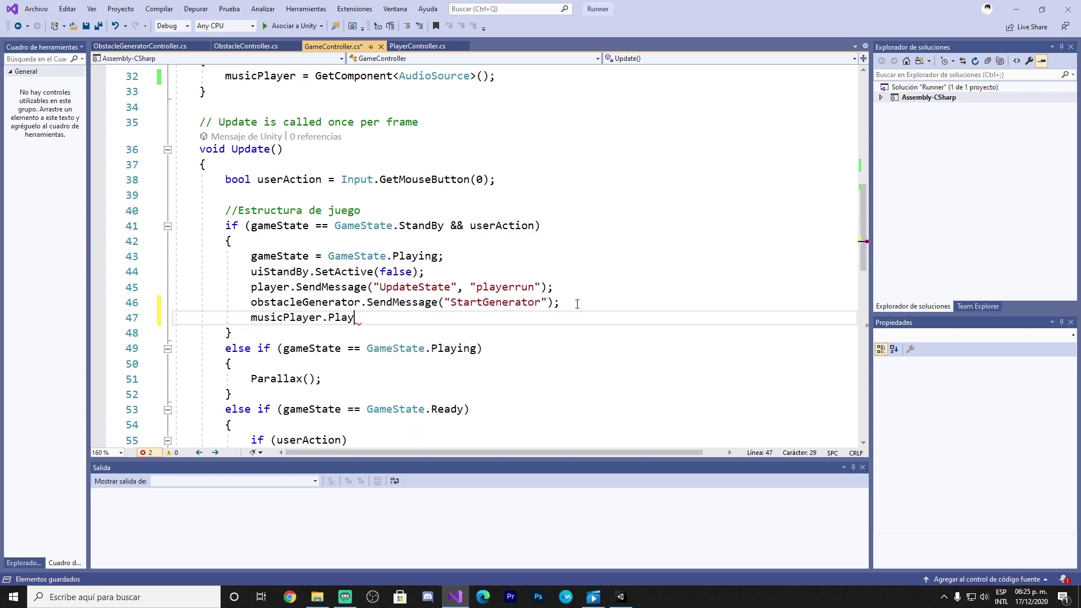
pyautogui.write('();')
pyautogui.click(99, 27)
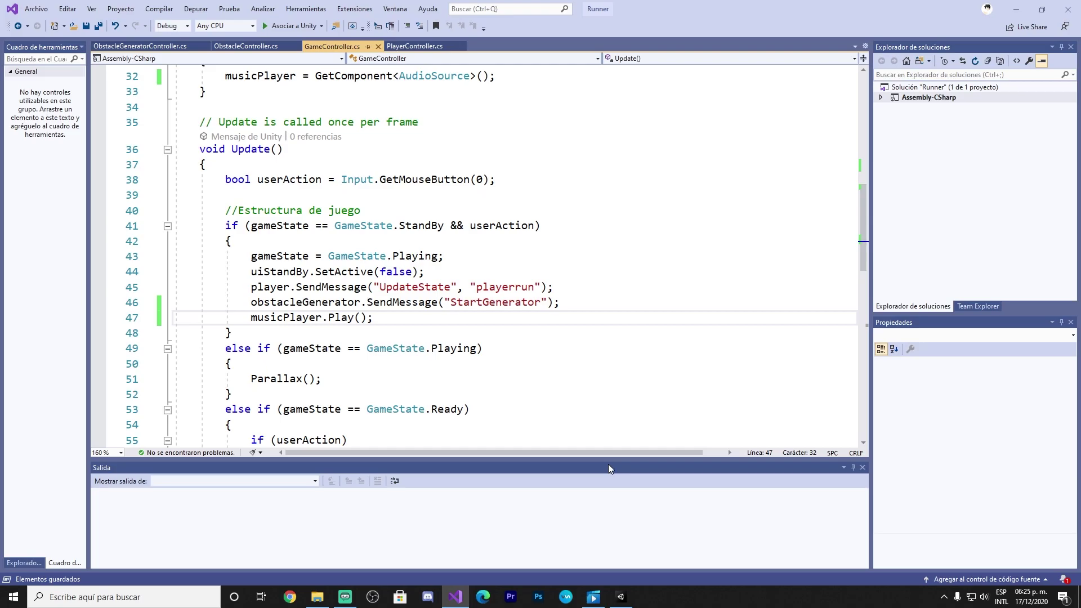
# Enter Play mode in Unity, start a run and jump twice
pyautogui.click(621, 597)
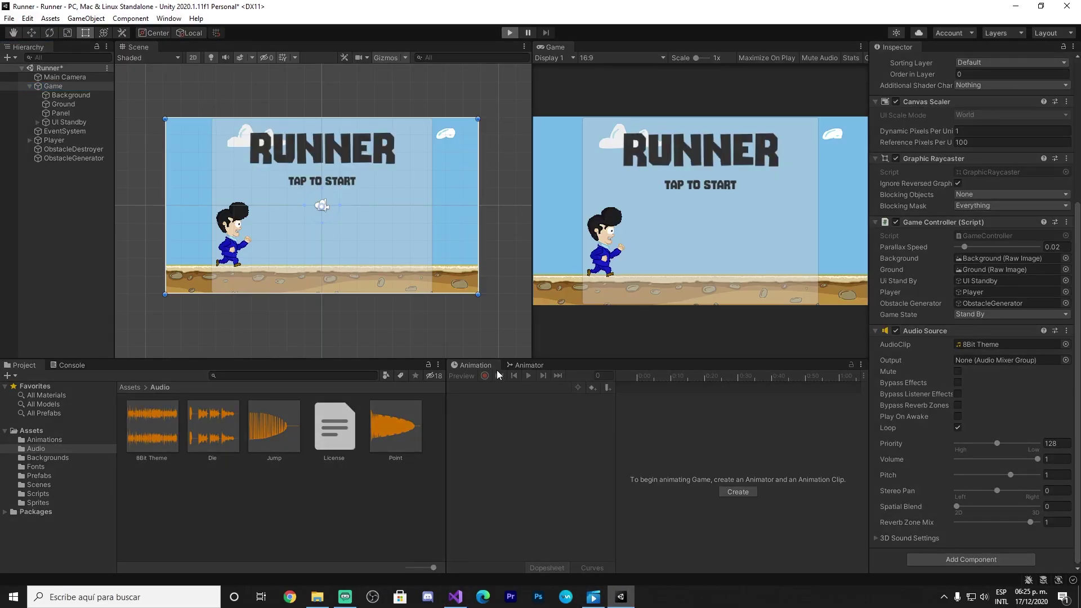
pyautogui.hotkey('ctrl', 'p')
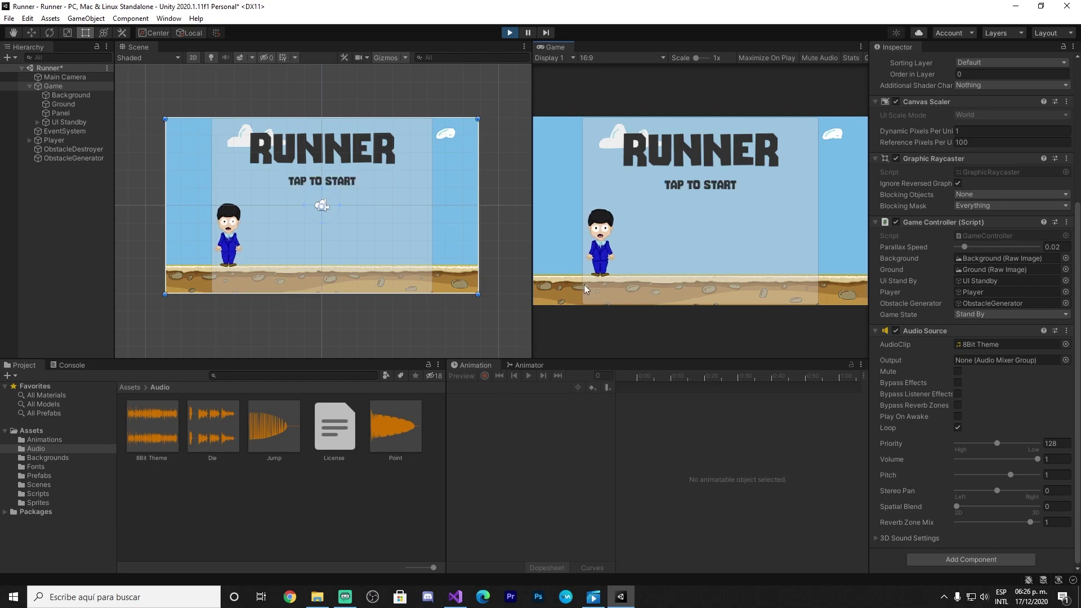
pyautogui.click(683, 237)
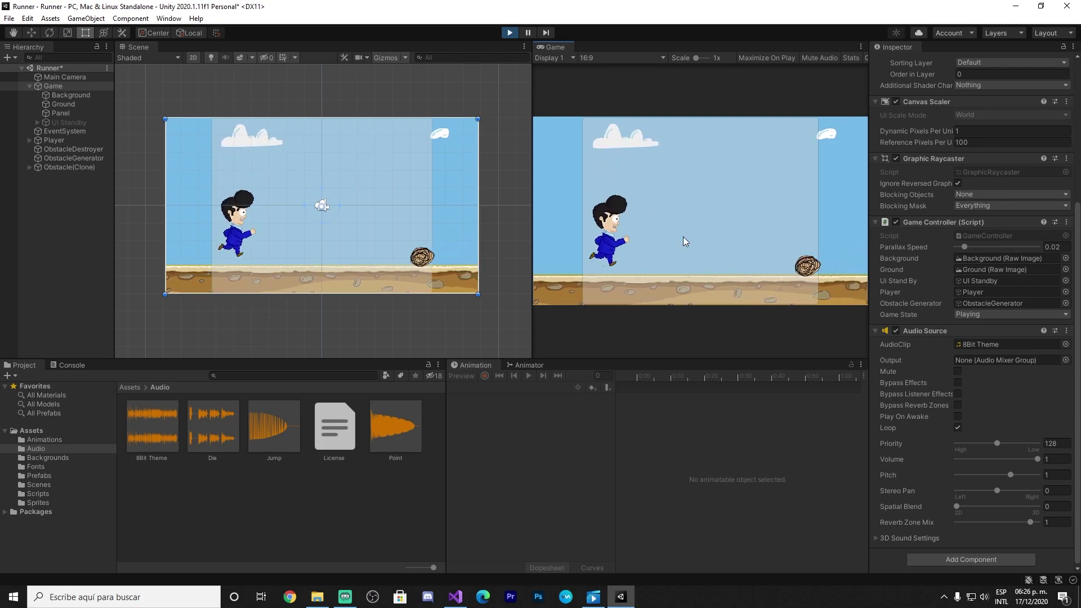
pyautogui.click(684, 236)
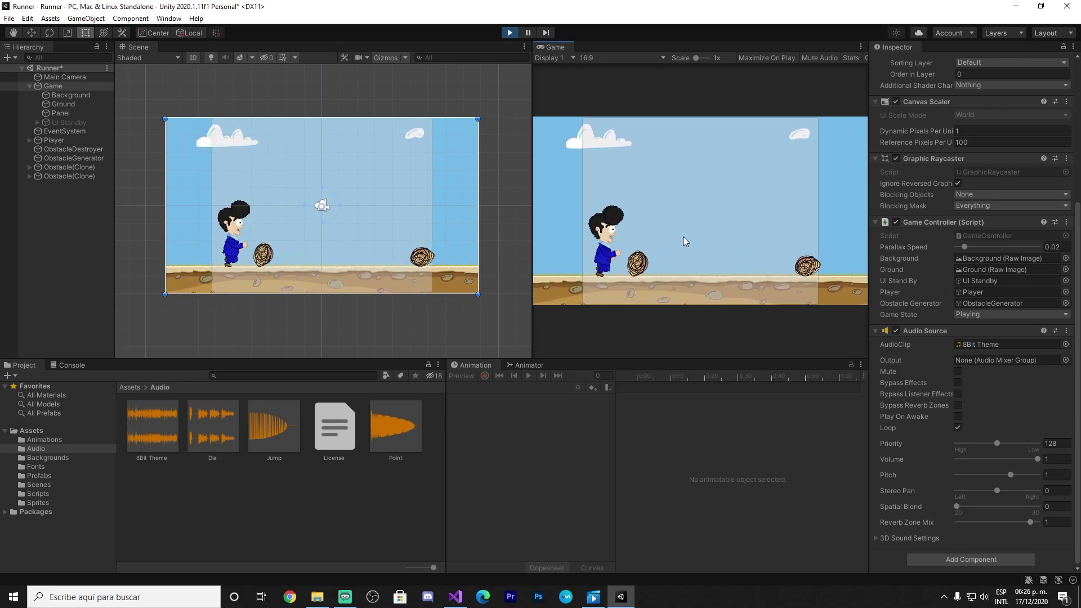
pyautogui.click(684, 237)
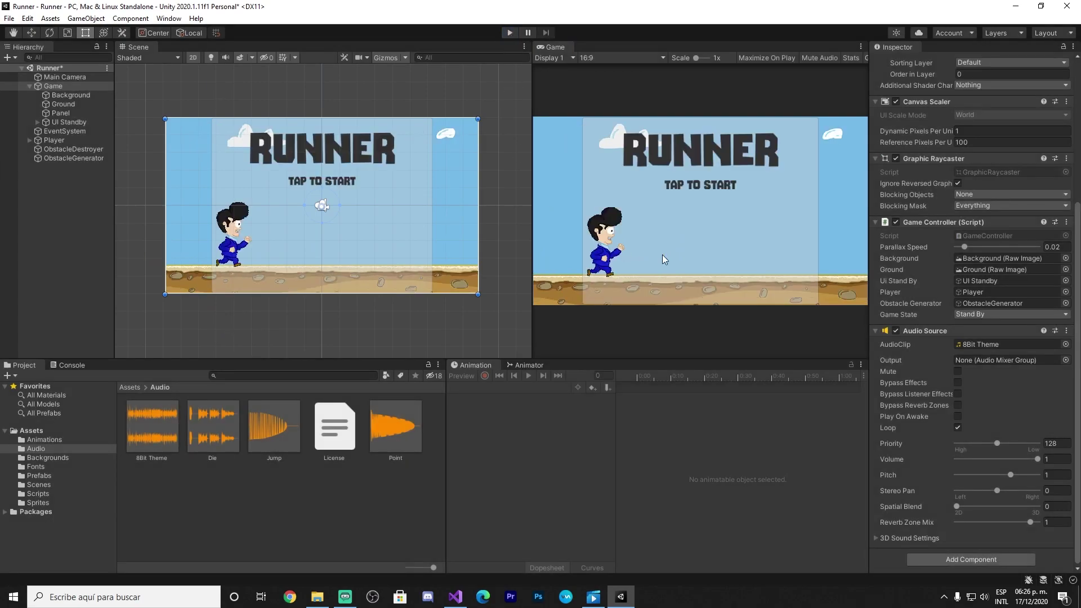
# Restart play, start a new run with a jump, then exit Play mode
pyautogui.click(510, 33)
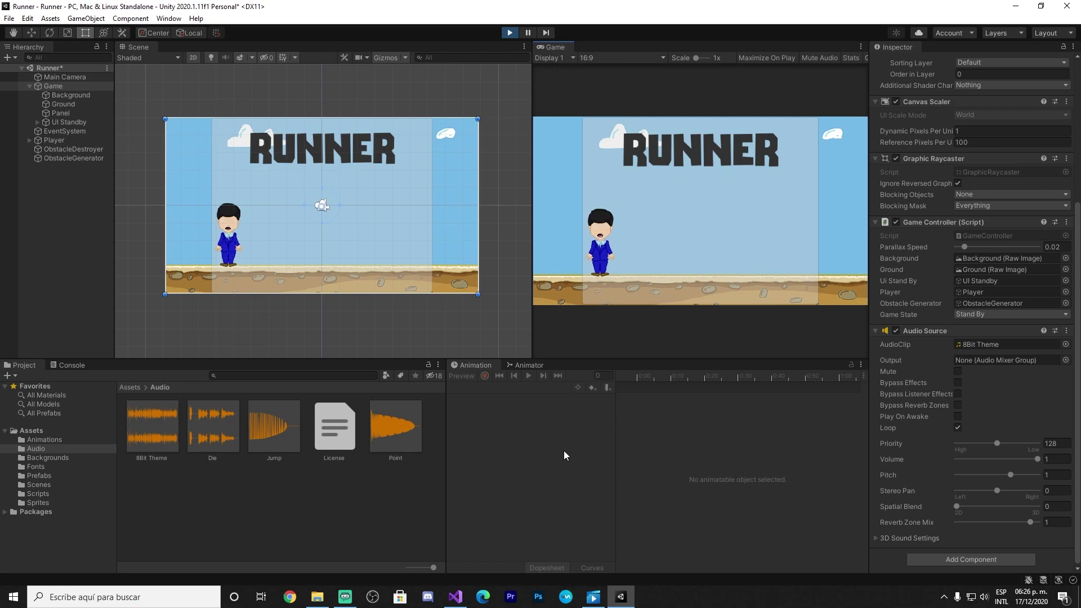
pyautogui.click(691, 245)
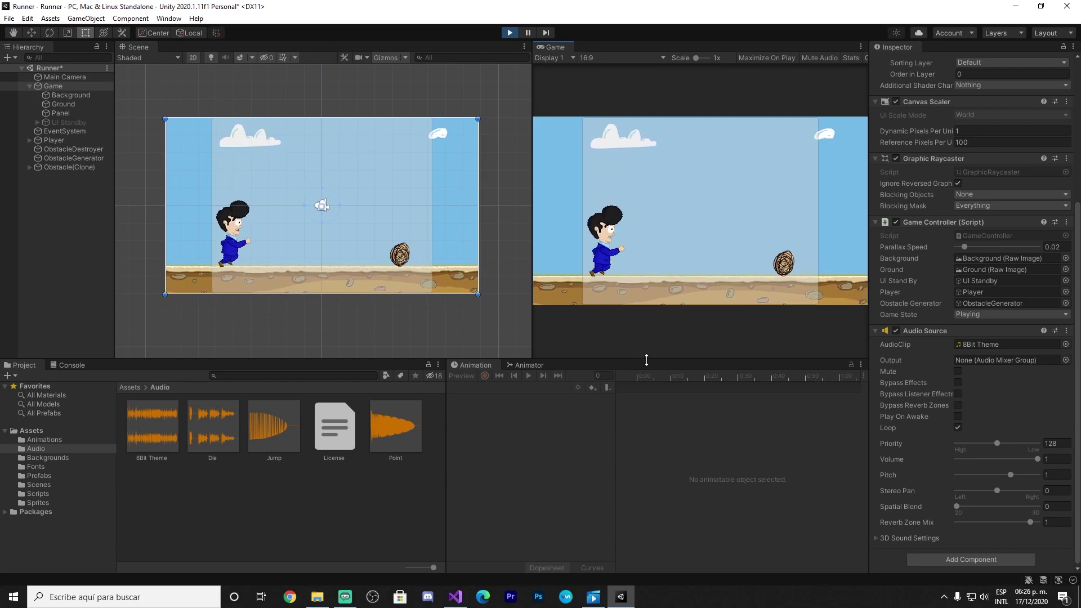
pyautogui.click(734, 246)
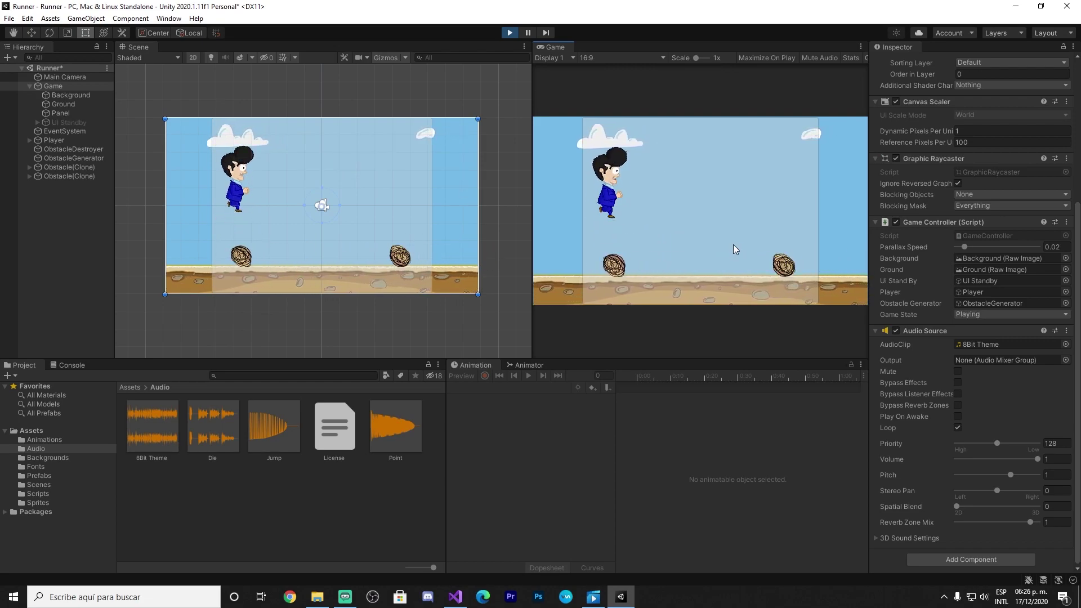
pyautogui.click(511, 37)
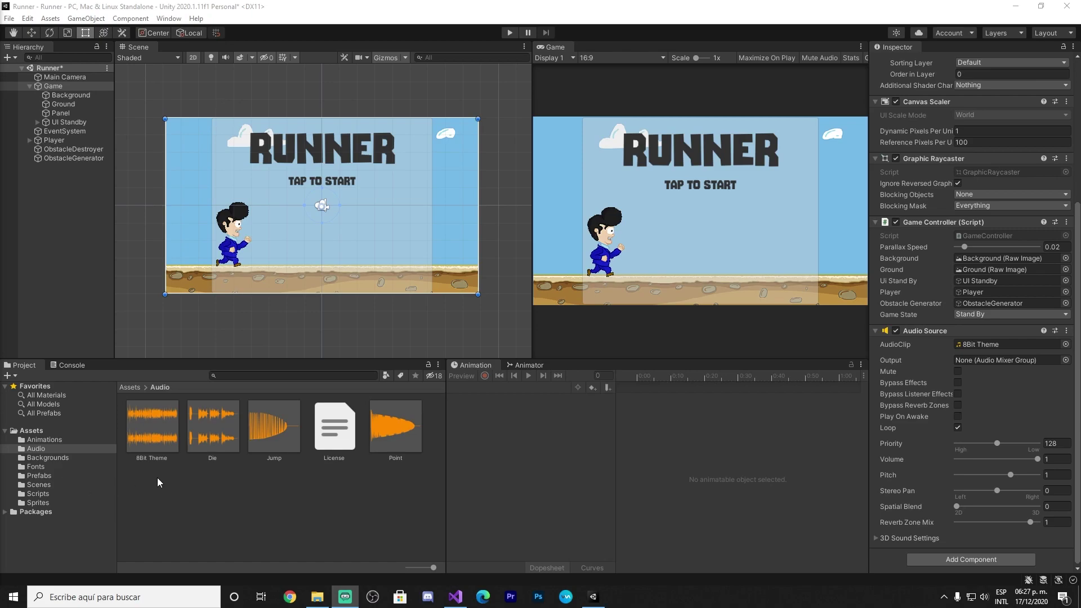
# Preview the Die, Jump and Point clips in the Inspector, replaying Point twice more
pyautogui.click(218, 442)
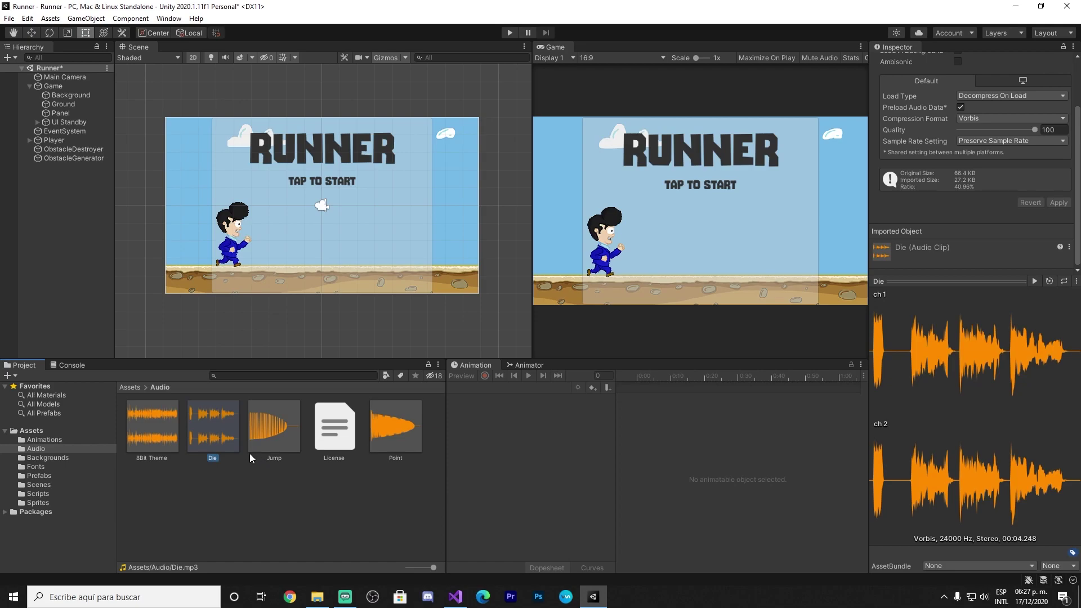
pyautogui.click(1034, 281)
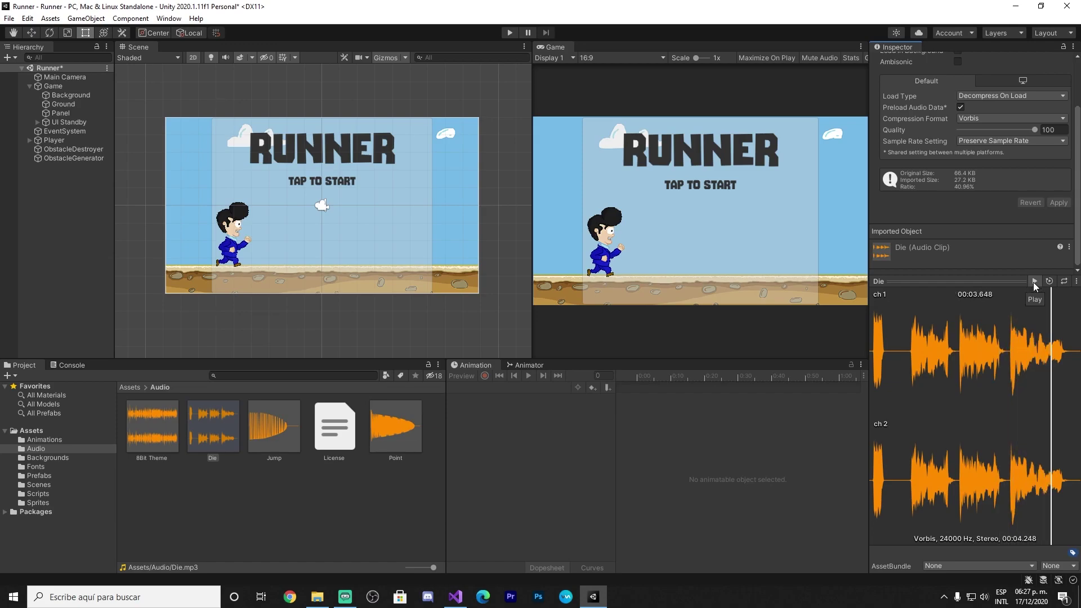
pyautogui.click(250, 420)
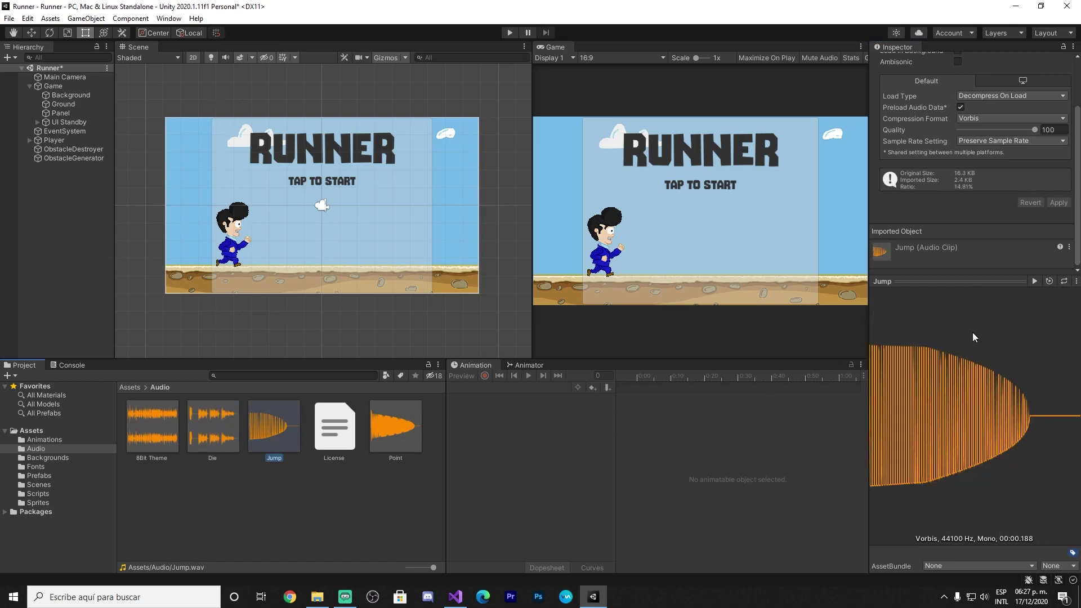
pyautogui.click(1035, 281)
pyautogui.click(403, 428)
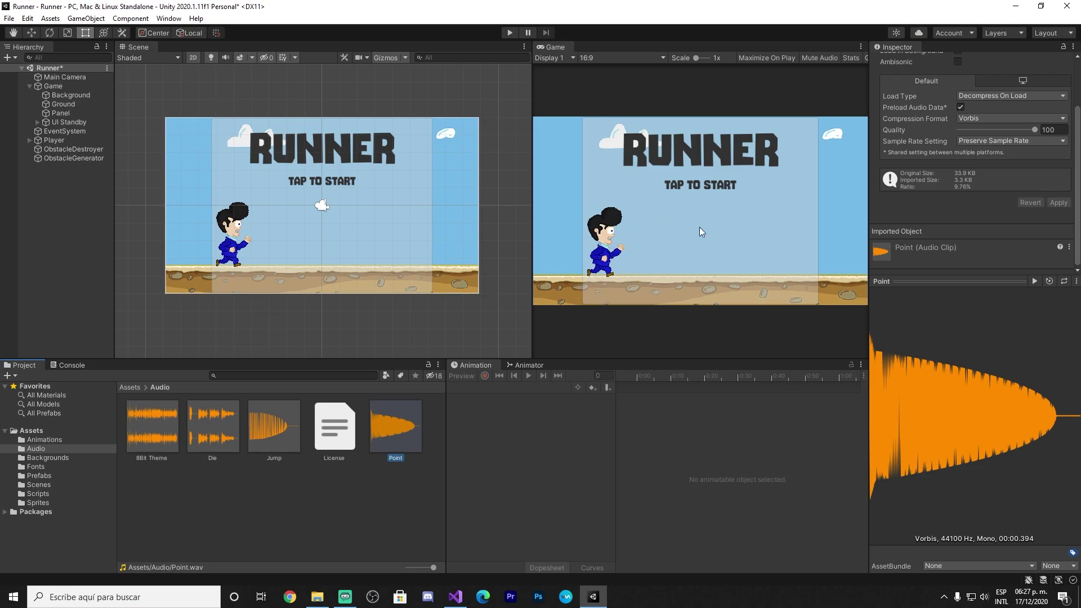
pyautogui.click(1035, 281)
pyautogui.click(1035, 282)
pyautogui.click(1035, 281)
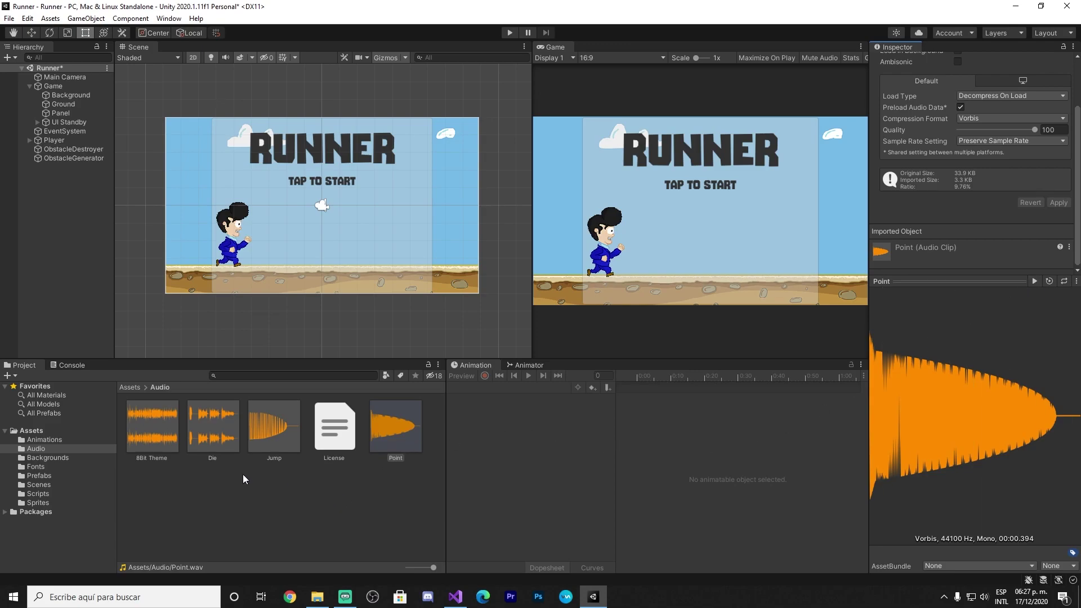